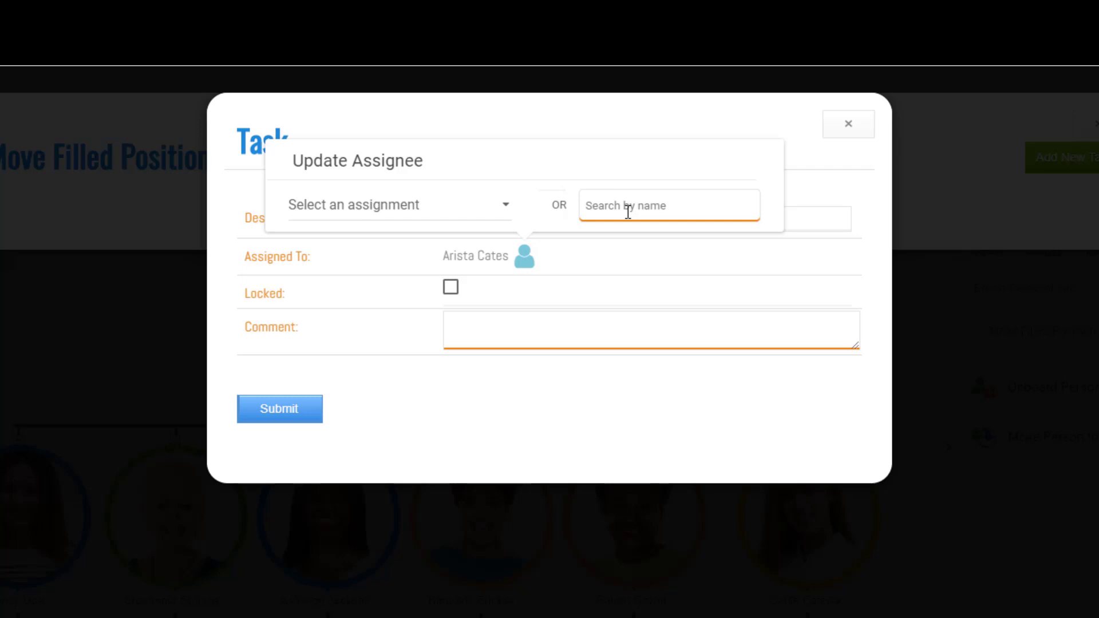
- Search for an employee by name as the task's assignee and clear the search entry
click(628, 212)
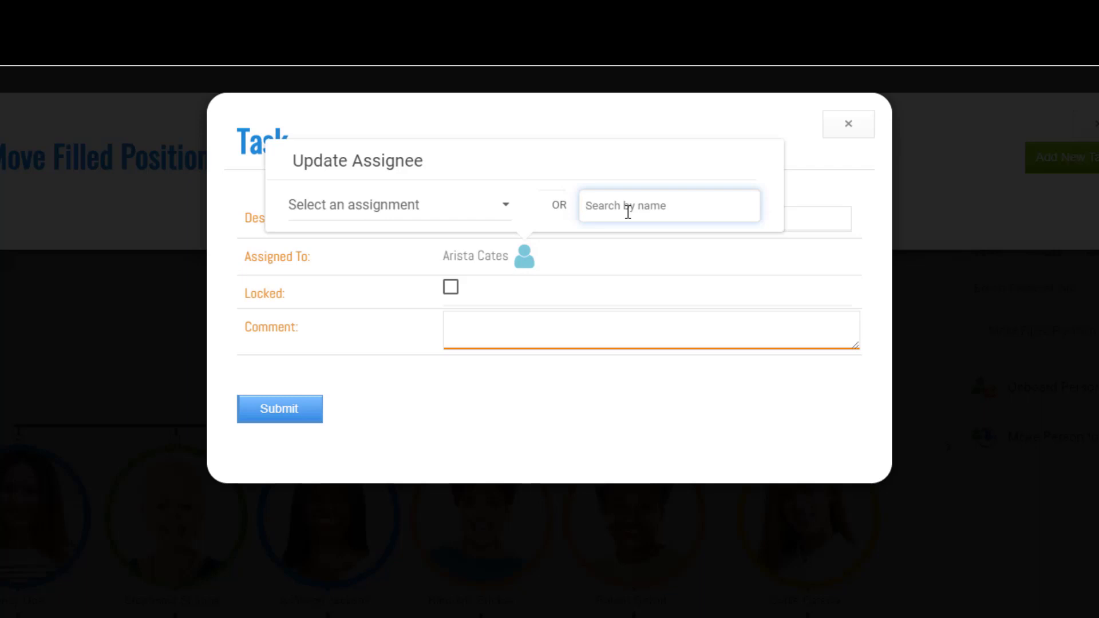
text(Aris)
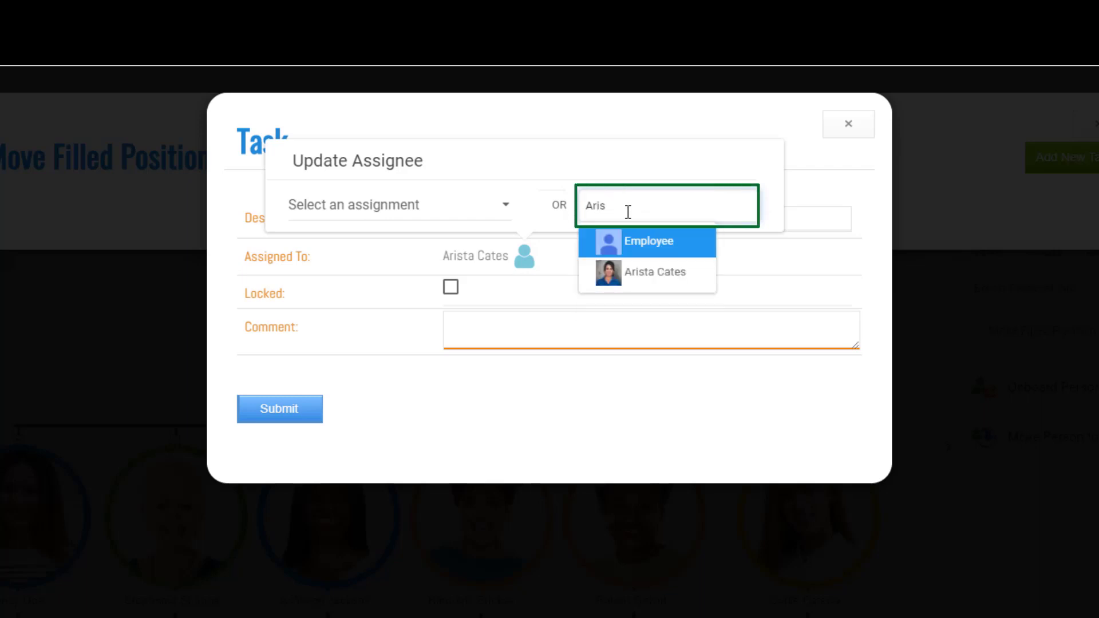
key(Down)
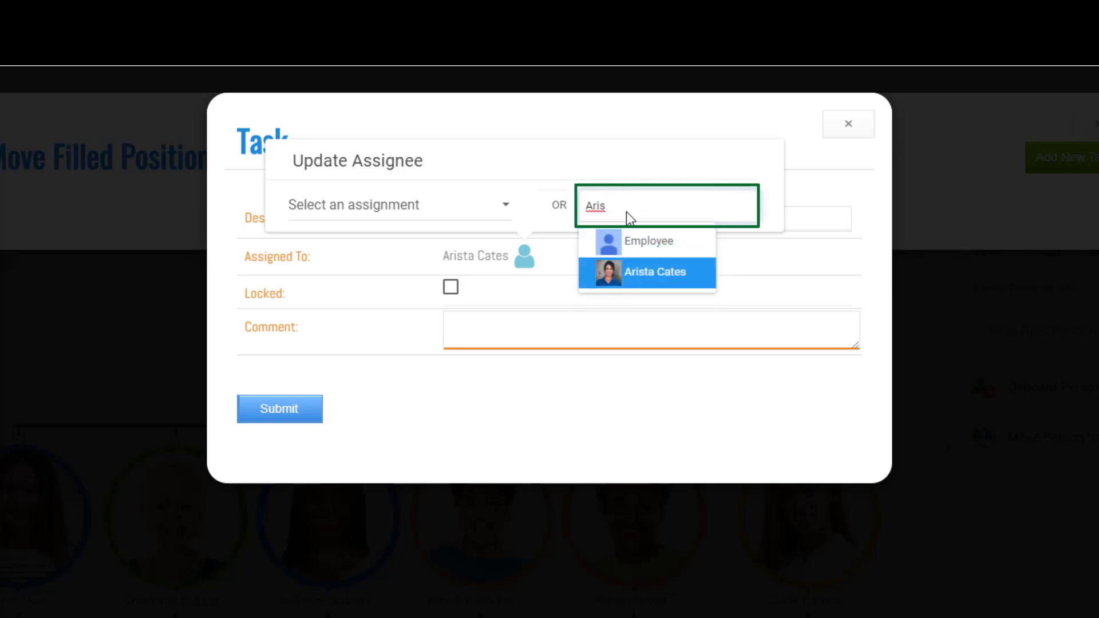
key(Up)
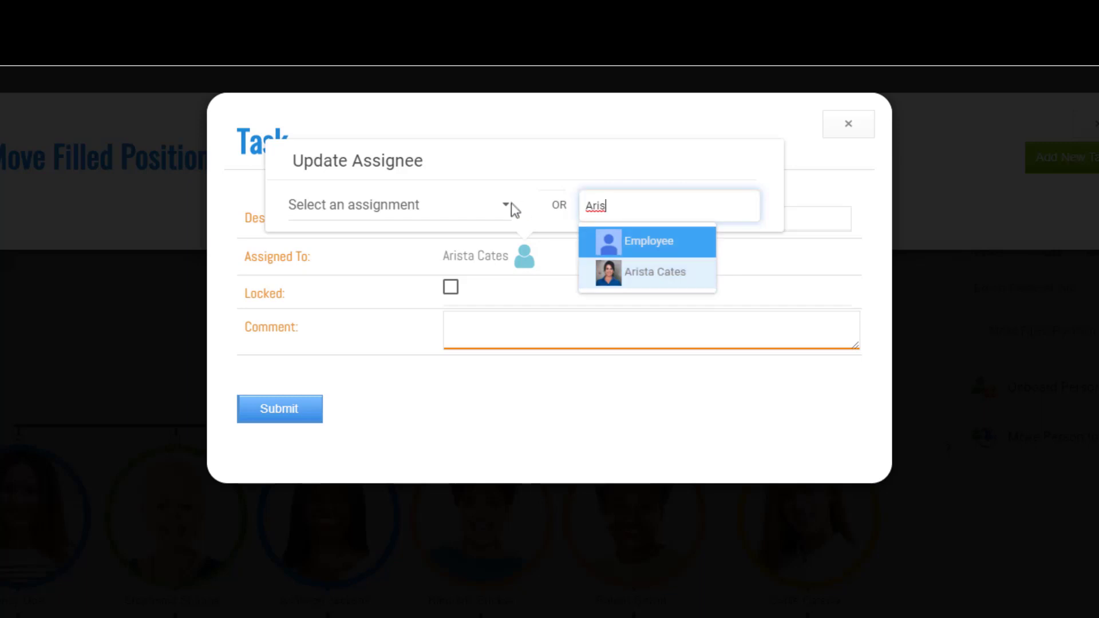
key(BackSpace)
key(BackSpace)
key(BackSpace)
key(BackSpace)
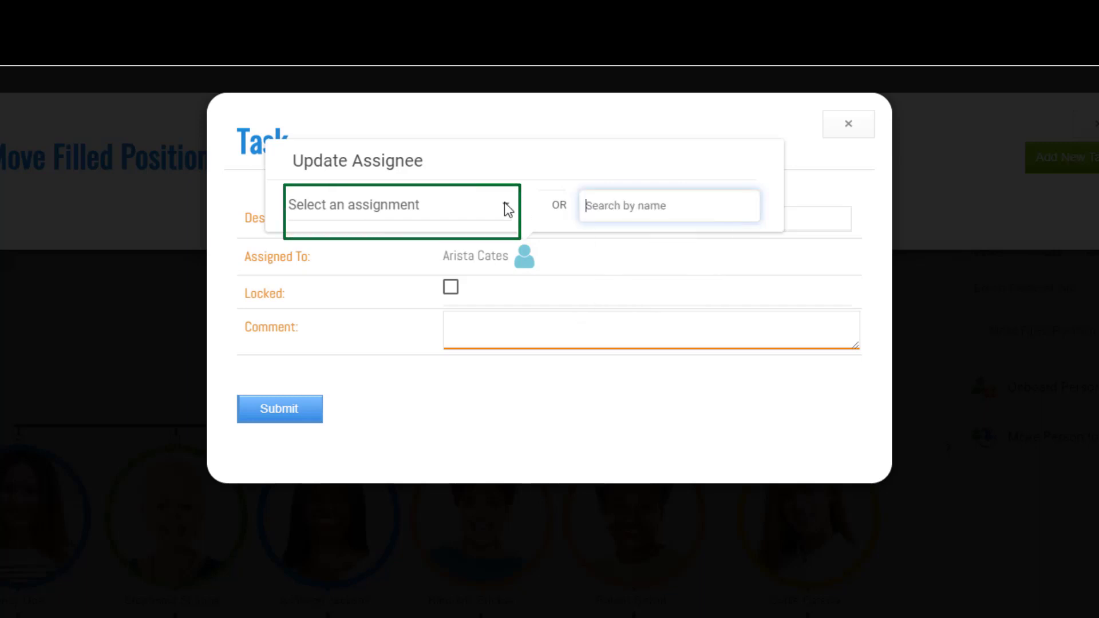
- Try the Organization Administrator, TK Clerk, Supervisor and Employee assignments for the task and reset the assignment selection
click(508, 209)
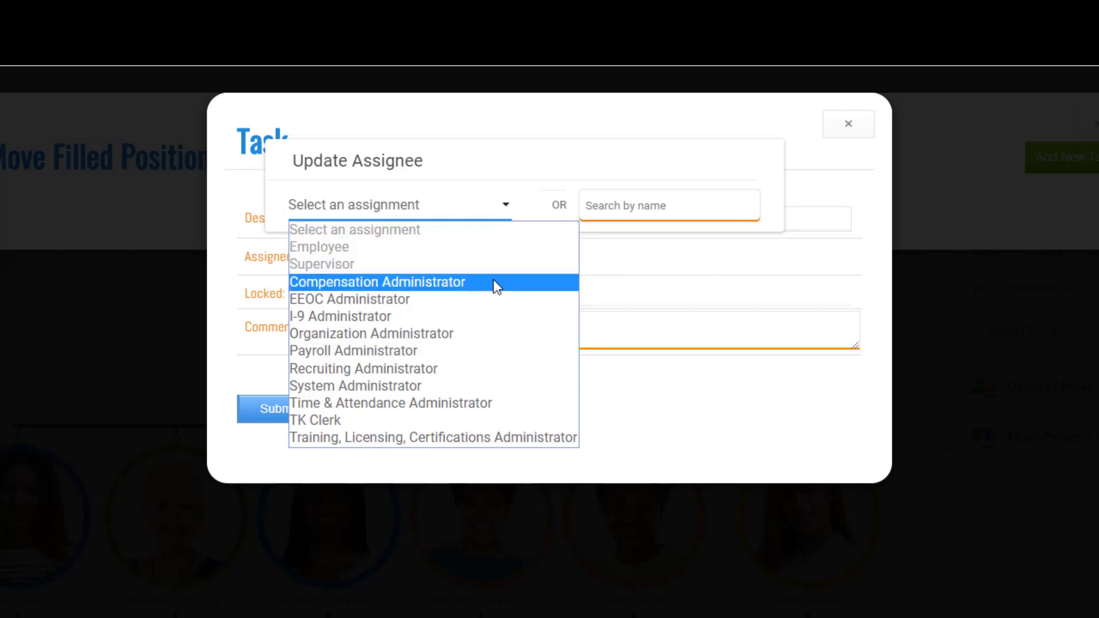
click(481, 338)
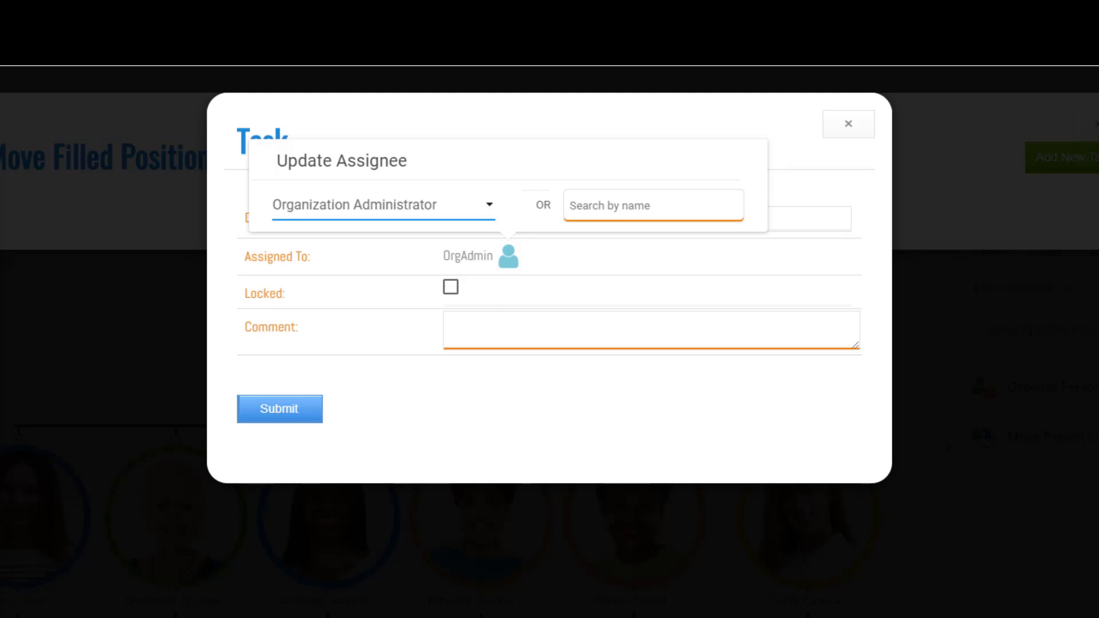
click(490, 207)
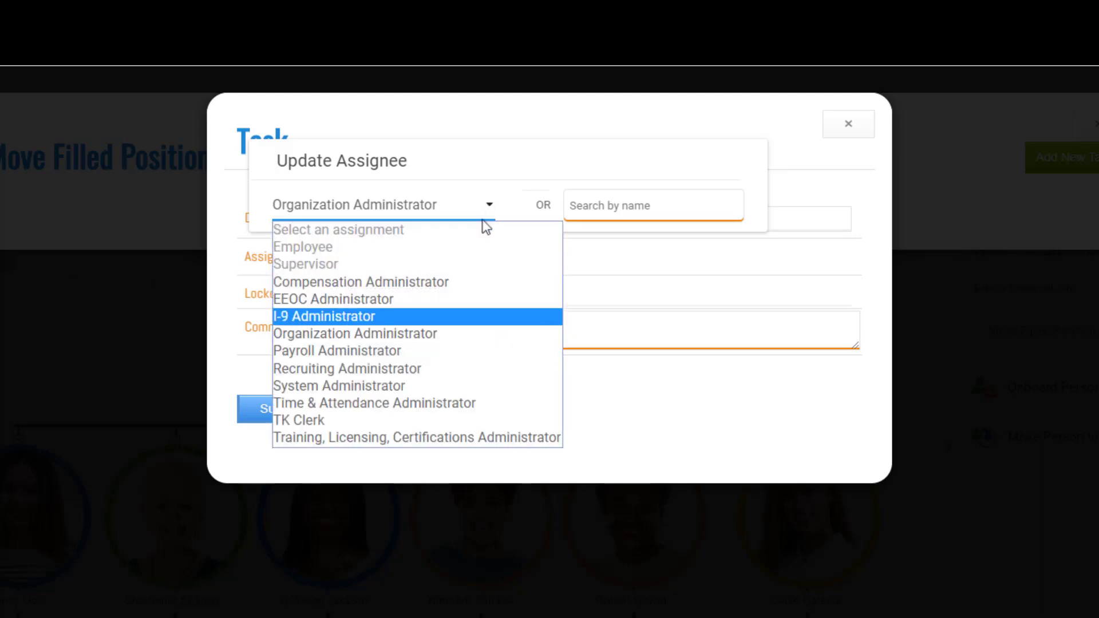
click(417, 422)
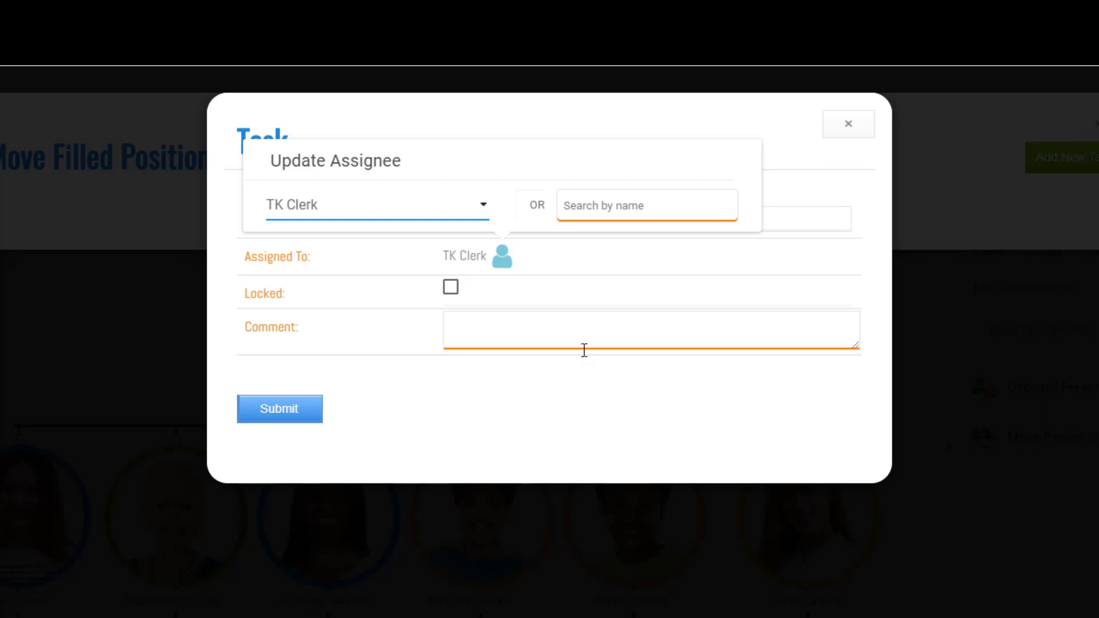
click(483, 204)
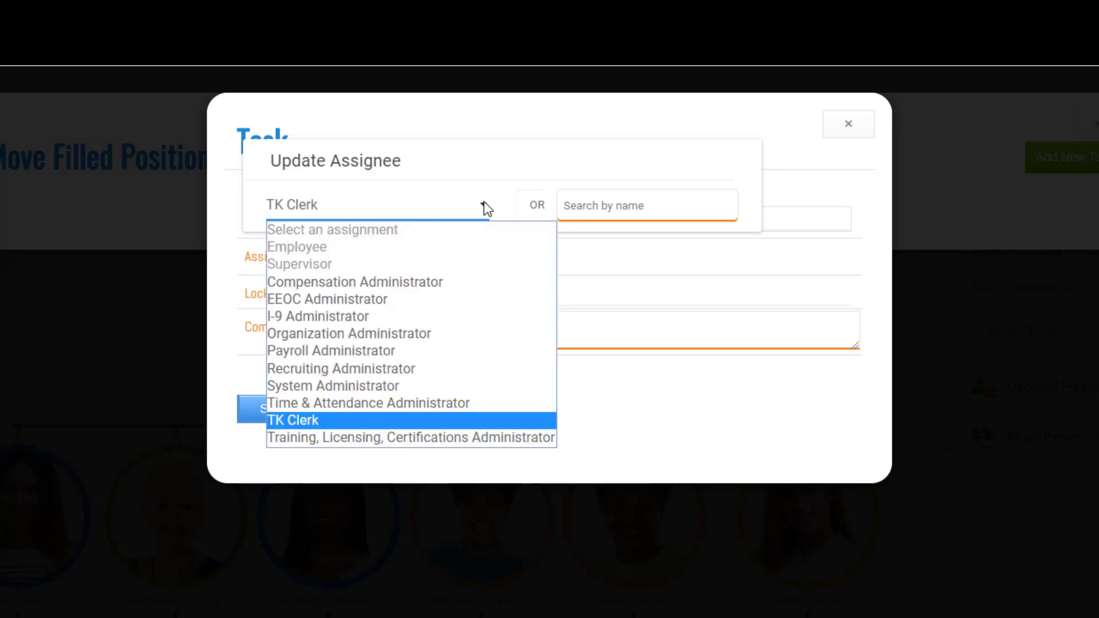
click(464, 265)
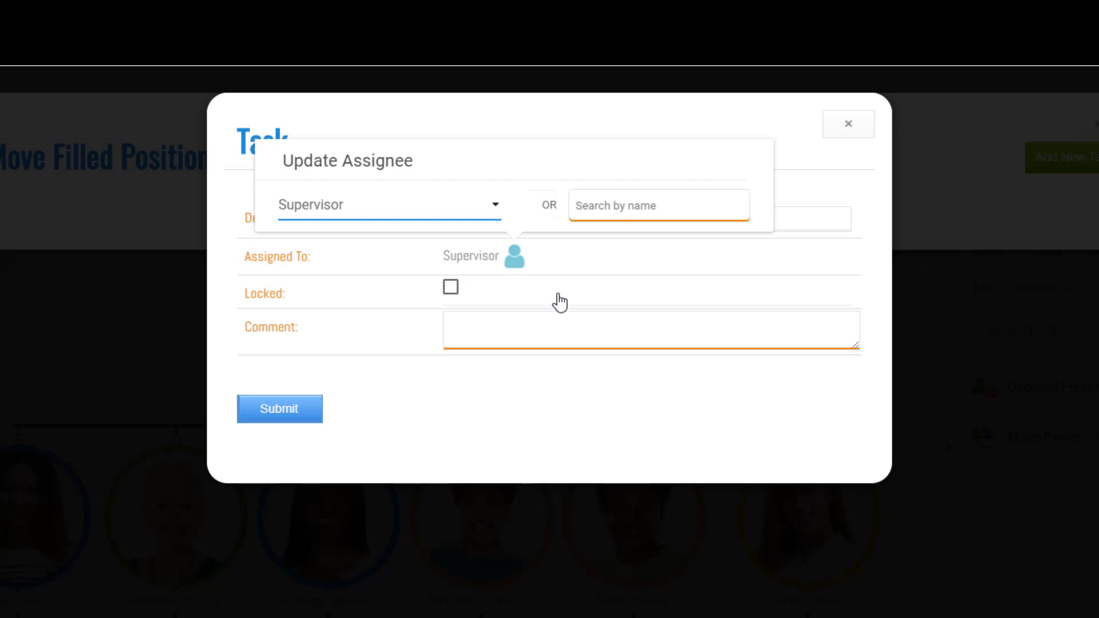
click(499, 210)
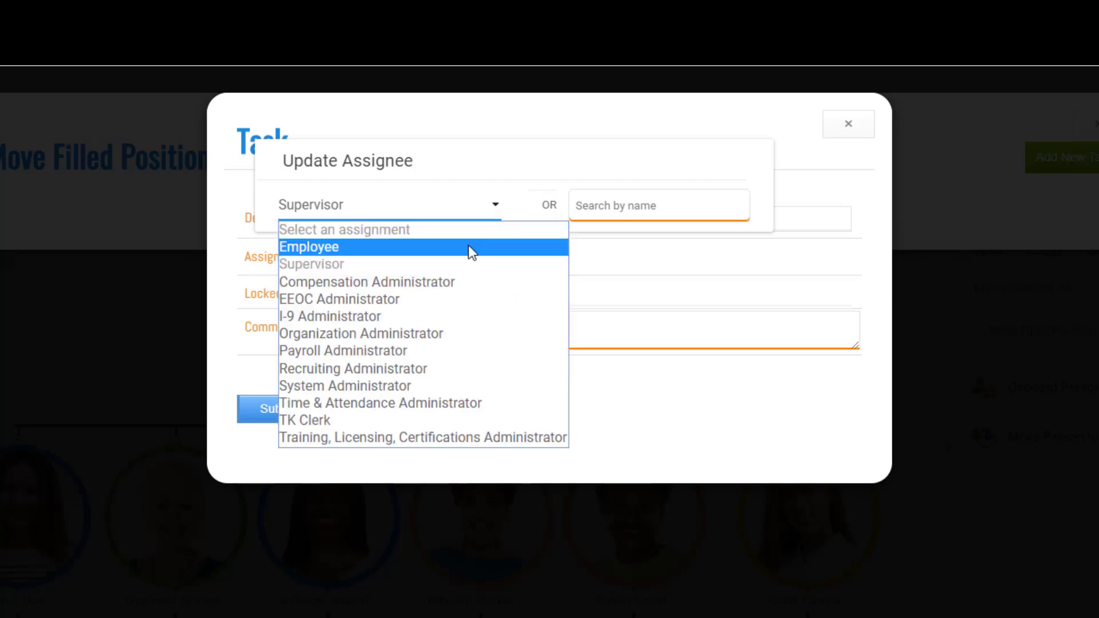
click(468, 246)
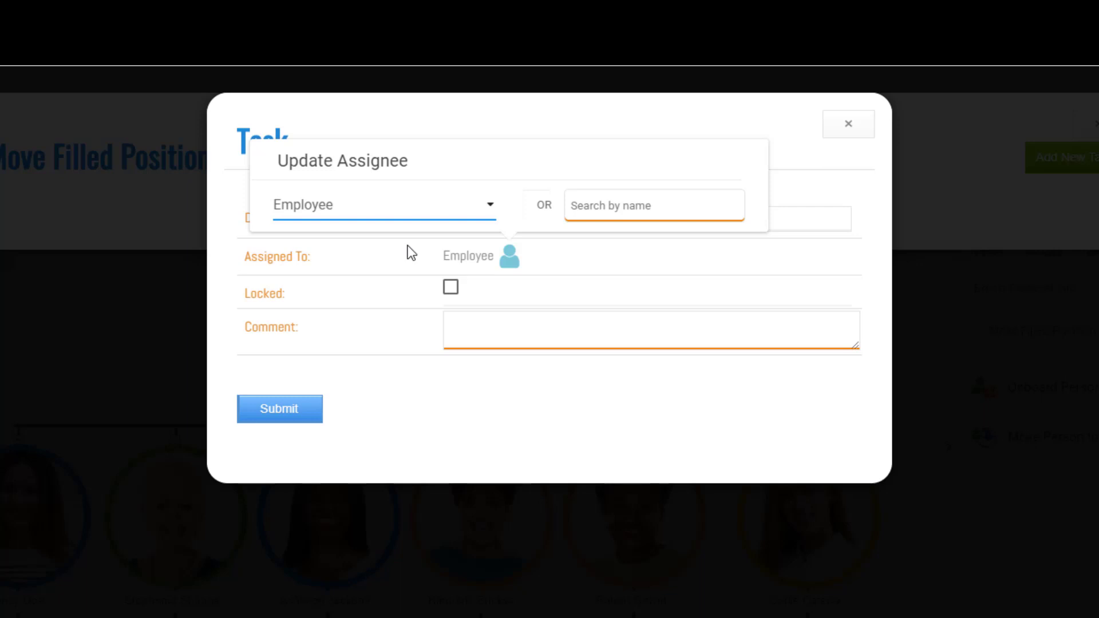
click(482, 204)
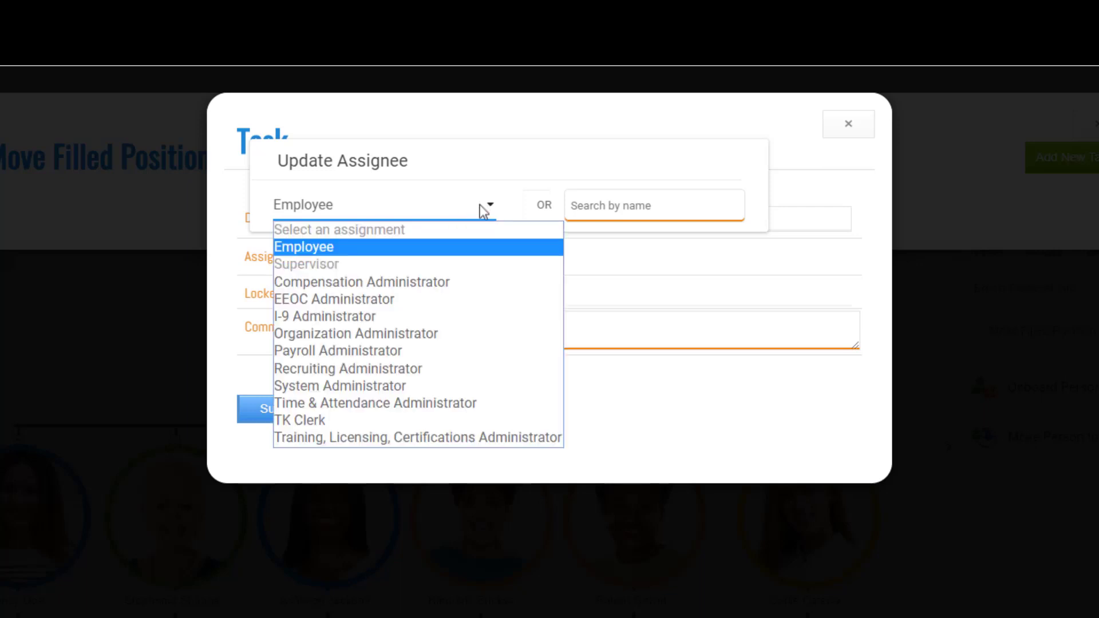
click(461, 233)
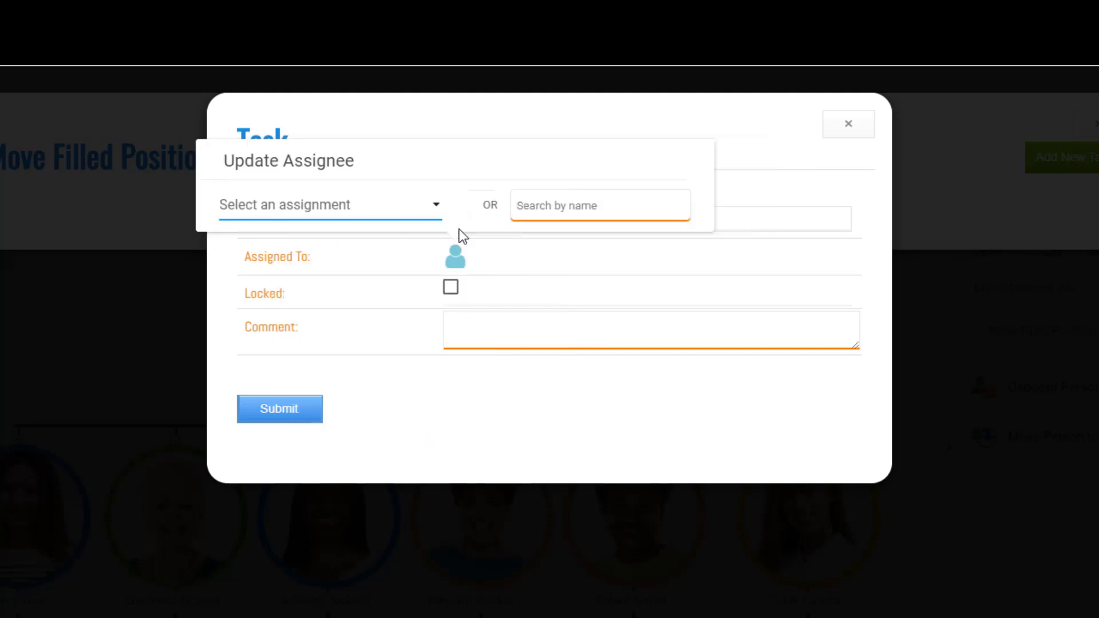
- Search the assignees for "Daniel" and assign the task to the employee with that first name
click(539, 207)
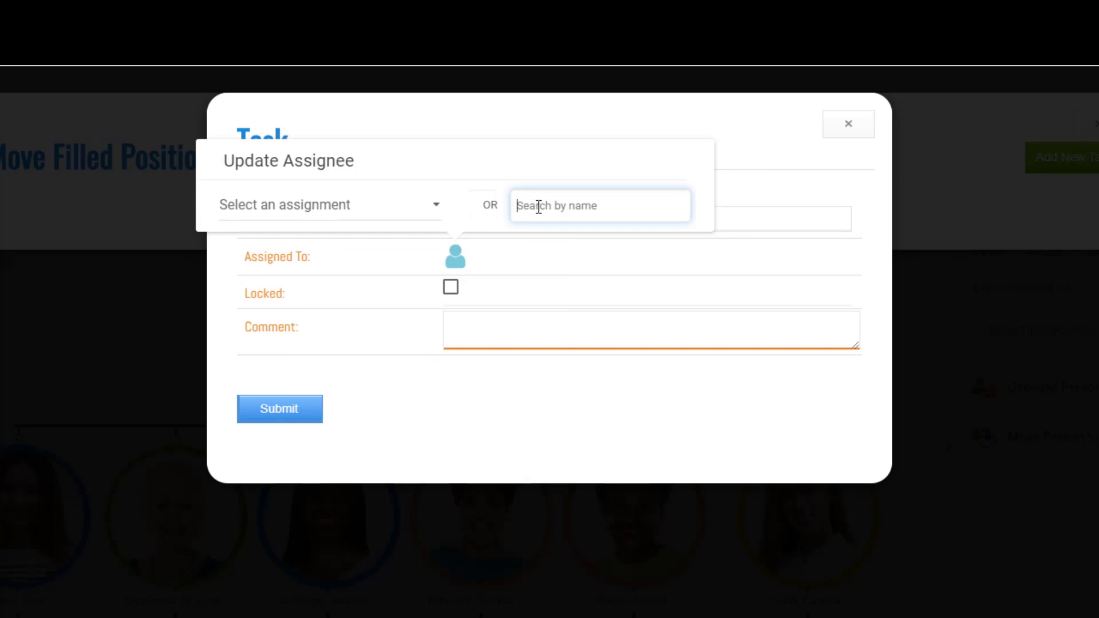
text(Dan)
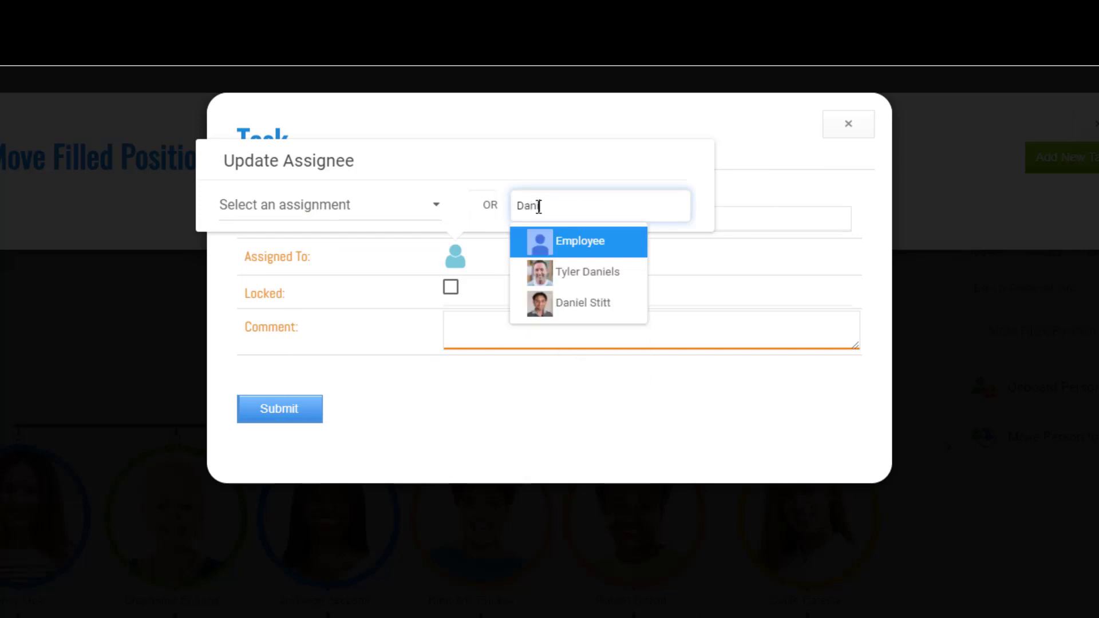
text(iel)
click(615, 306)
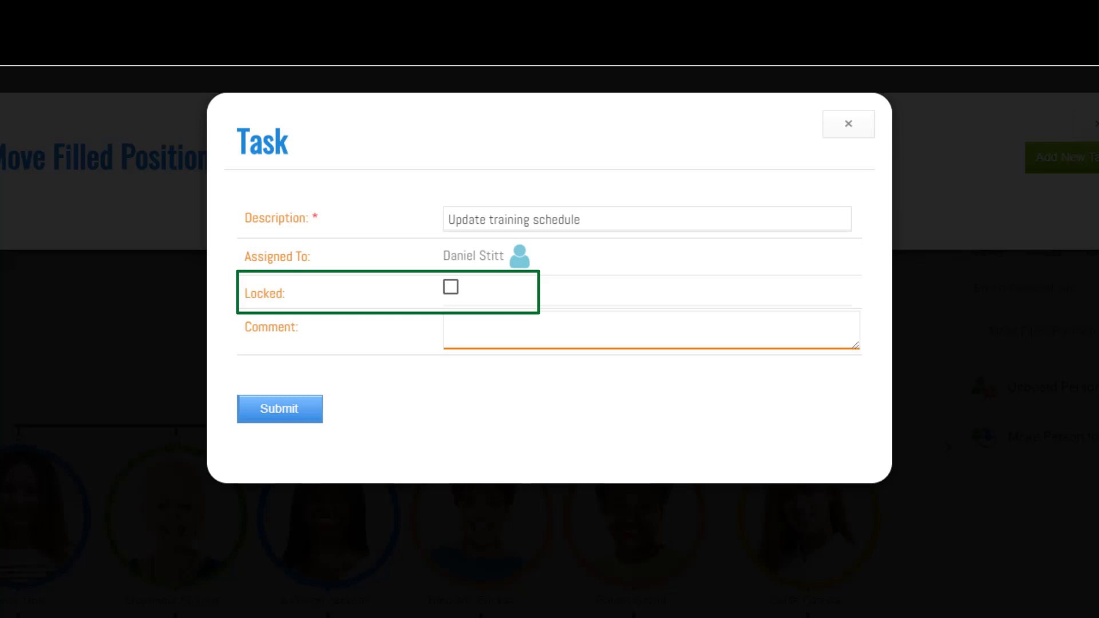
- Lock the Update training schedule task, submit it with the comment "further instructions...", and close the Move Filled Position task list
click(452, 297)
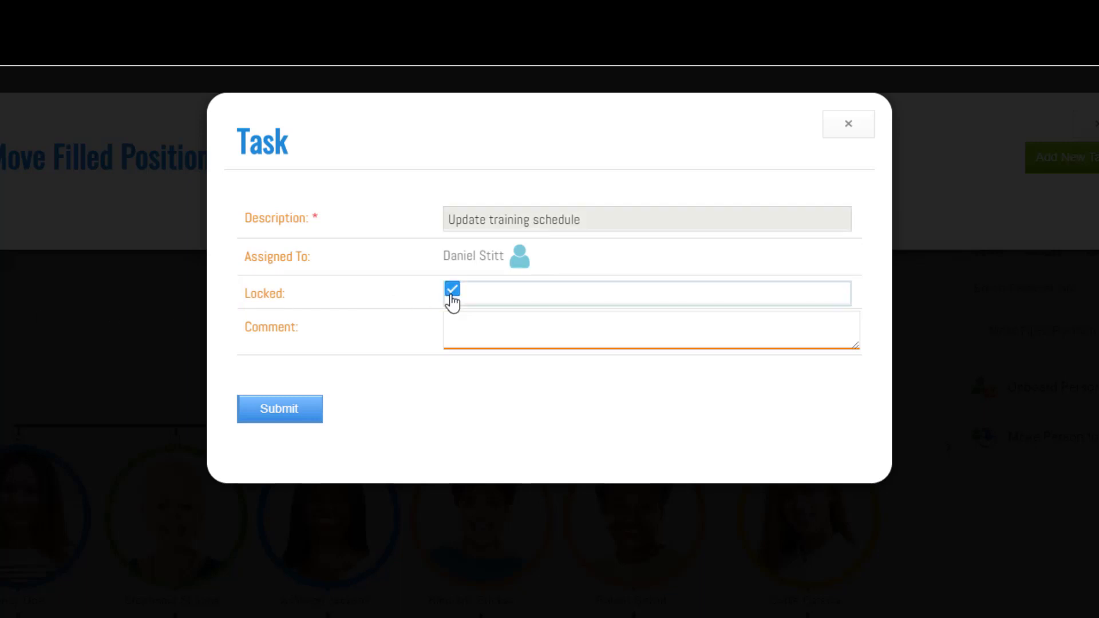
click(465, 323)
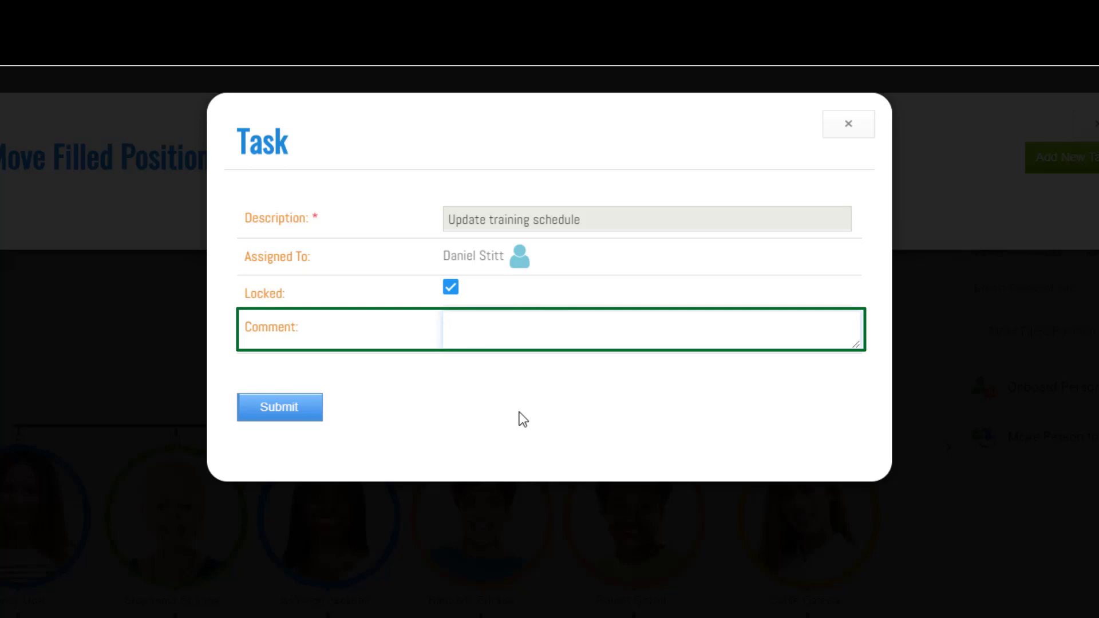
text(further instructions....)
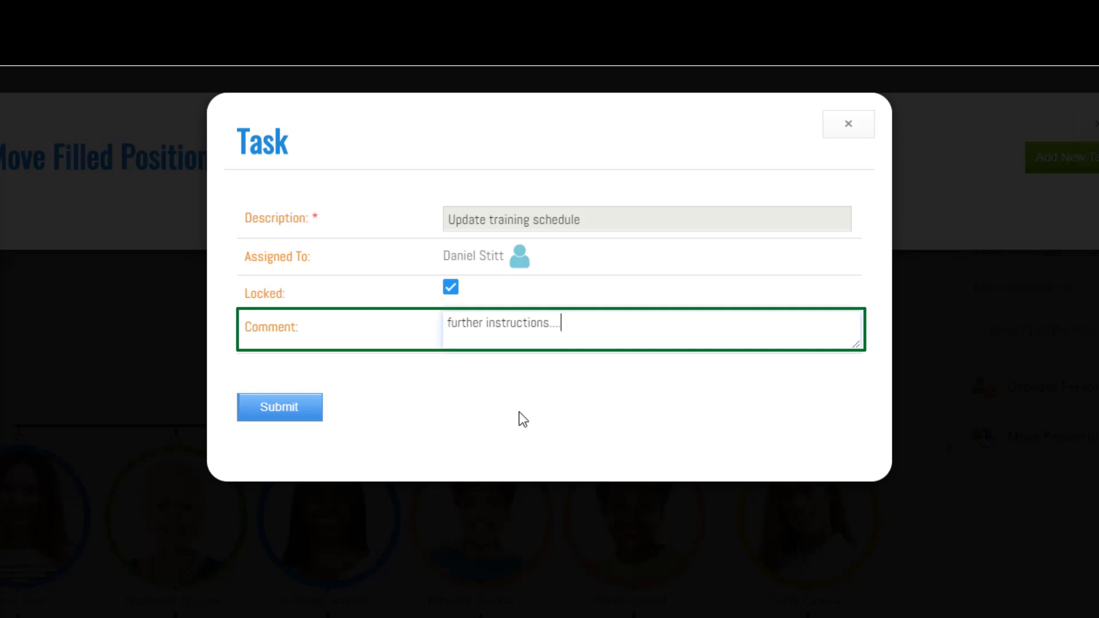
key(BackSpace)
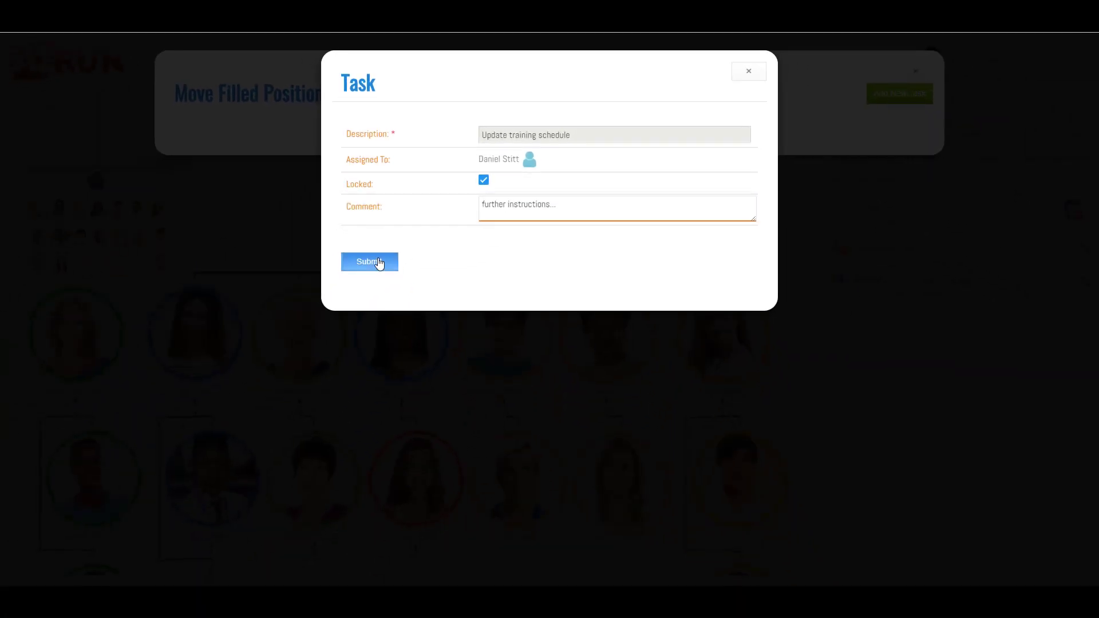
click(293, 410)
click(916, 71)
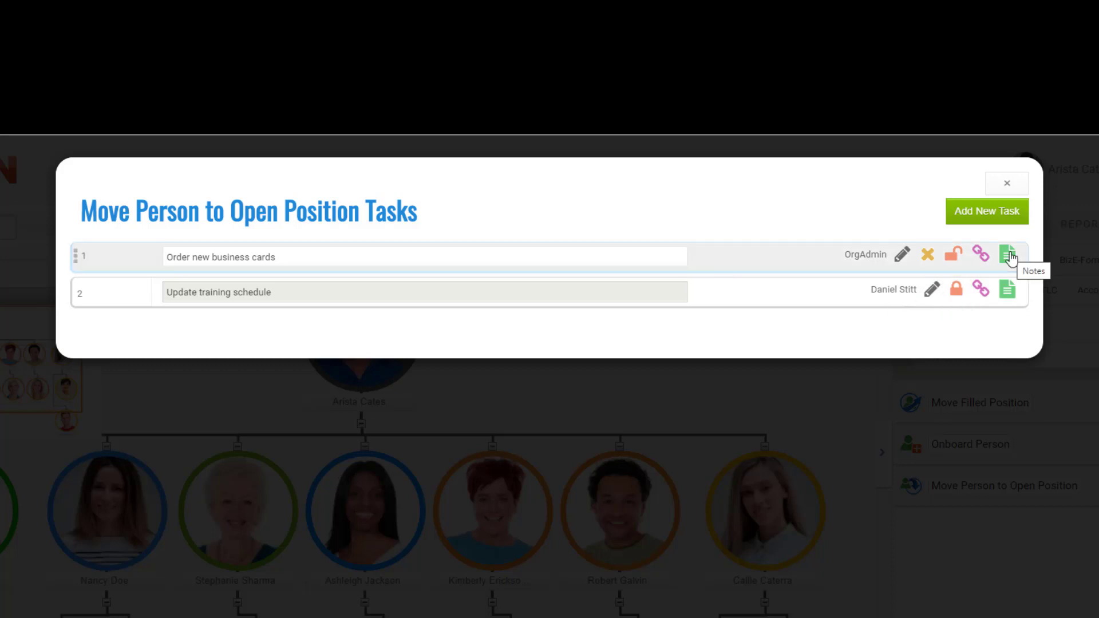
- Show the attachment option for both Move Person to Open Position tasks and view each blank attachment link form
click(981, 254)
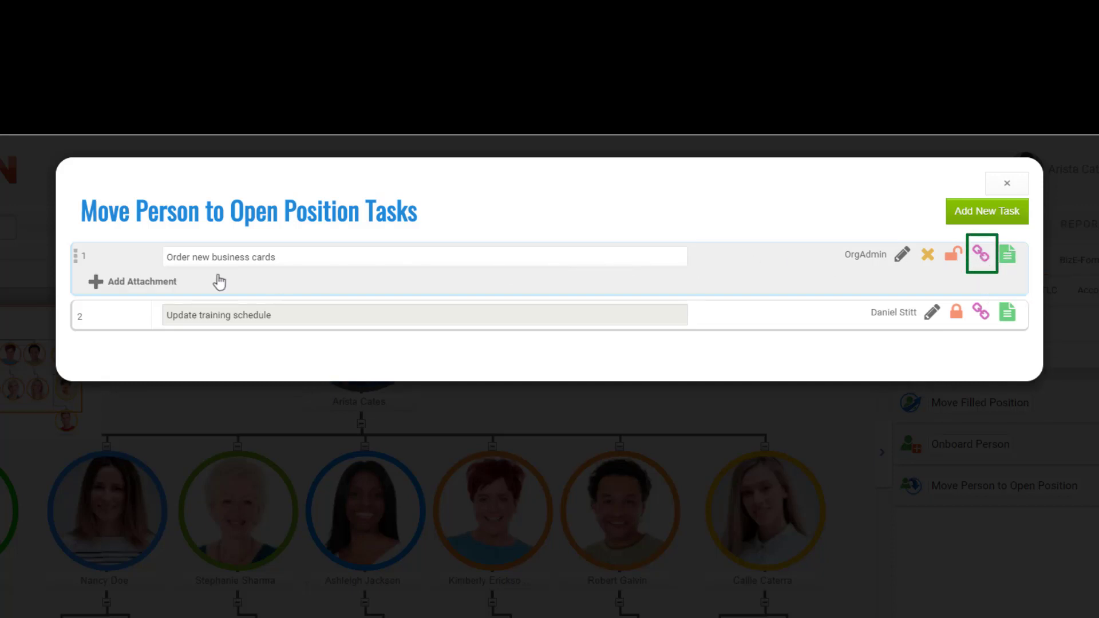
click(126, 283)
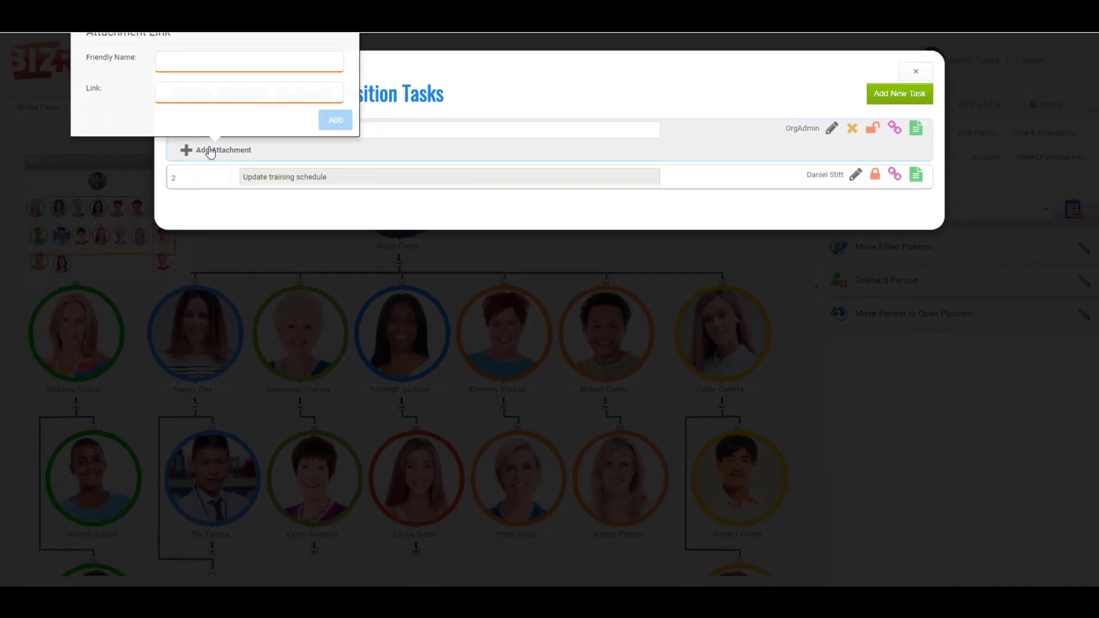
click(210, 150)
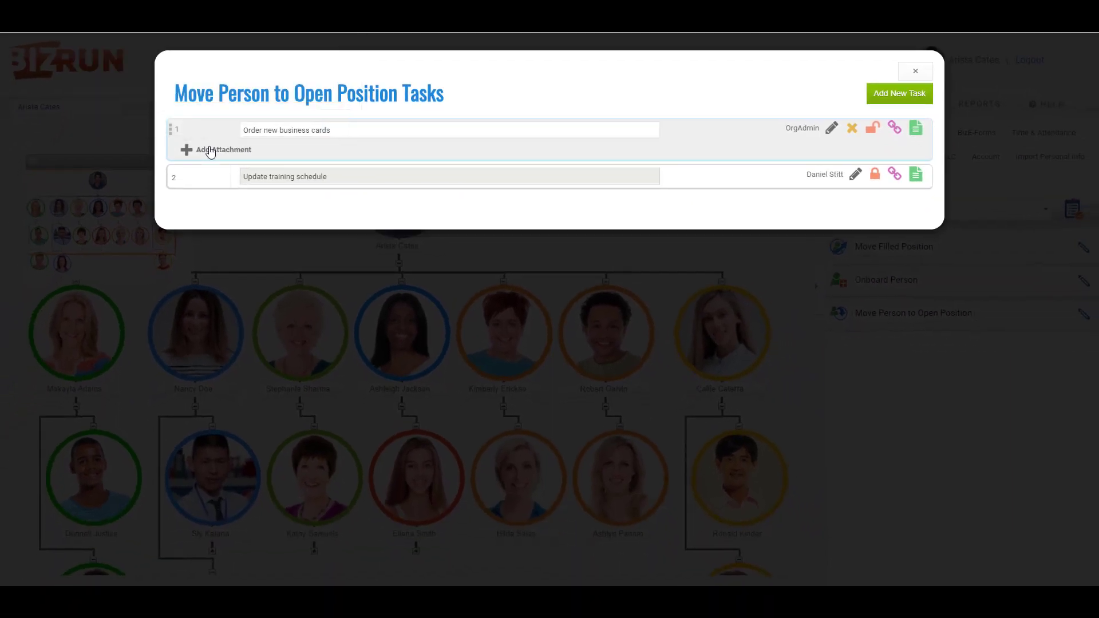
click(895, 177)
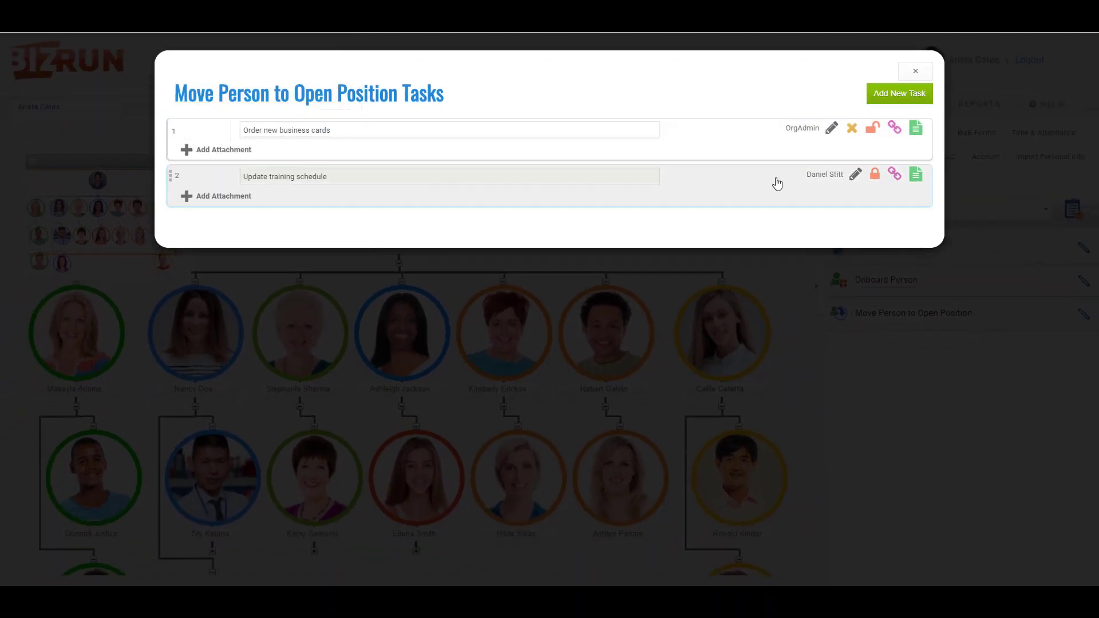
click(216, 197)
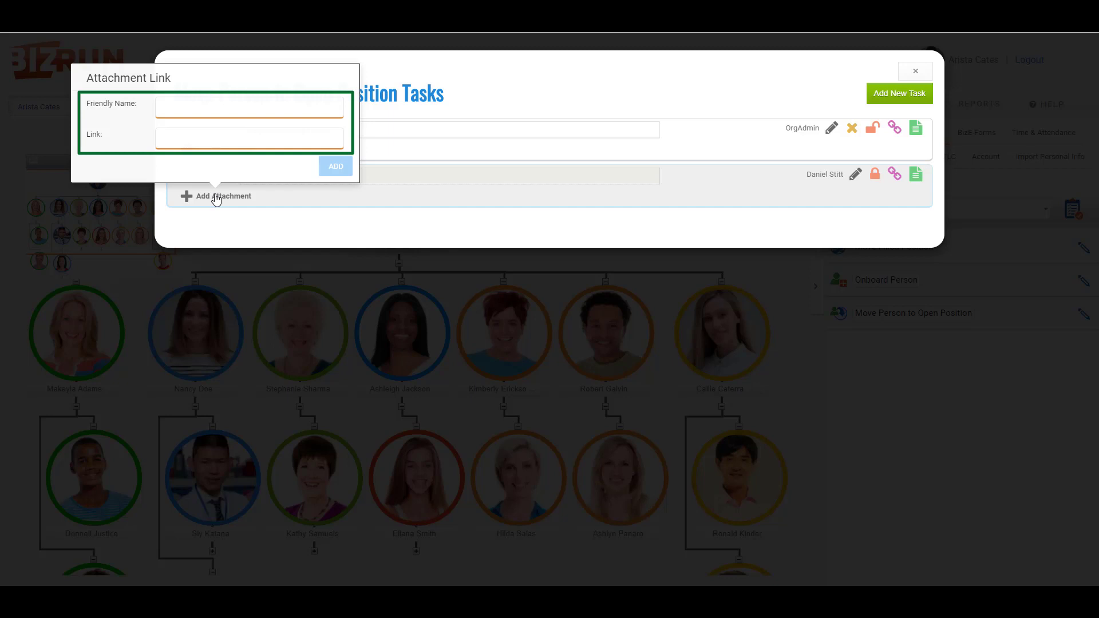
click(216, 197)
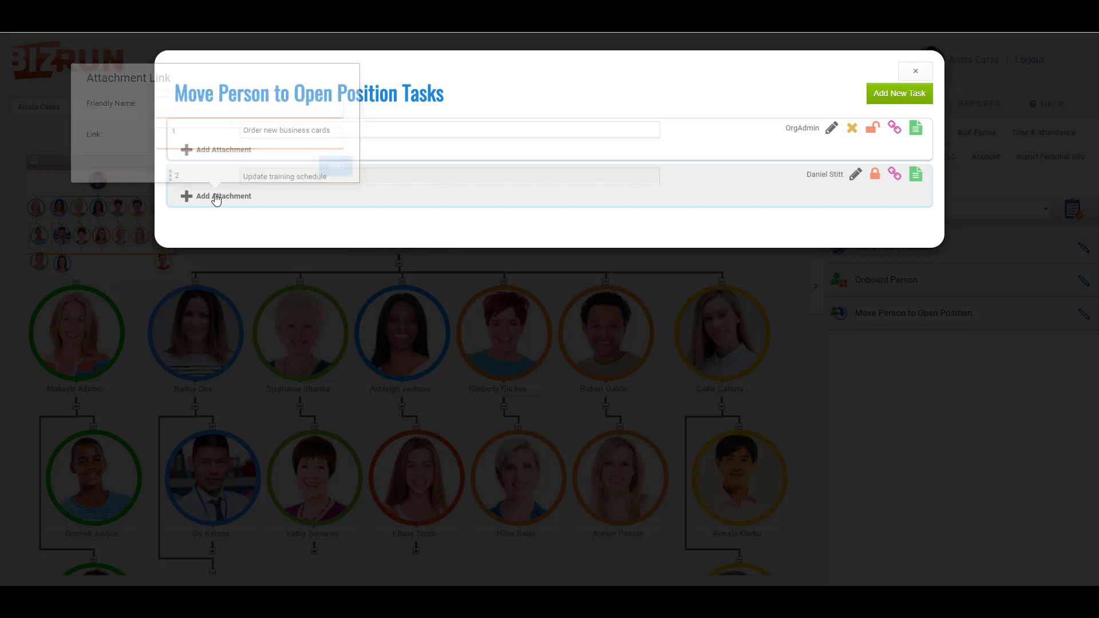
- Add the note "notes..." to the Update training schedule task and close the Move Person to Open Position task list
click(916, 175)
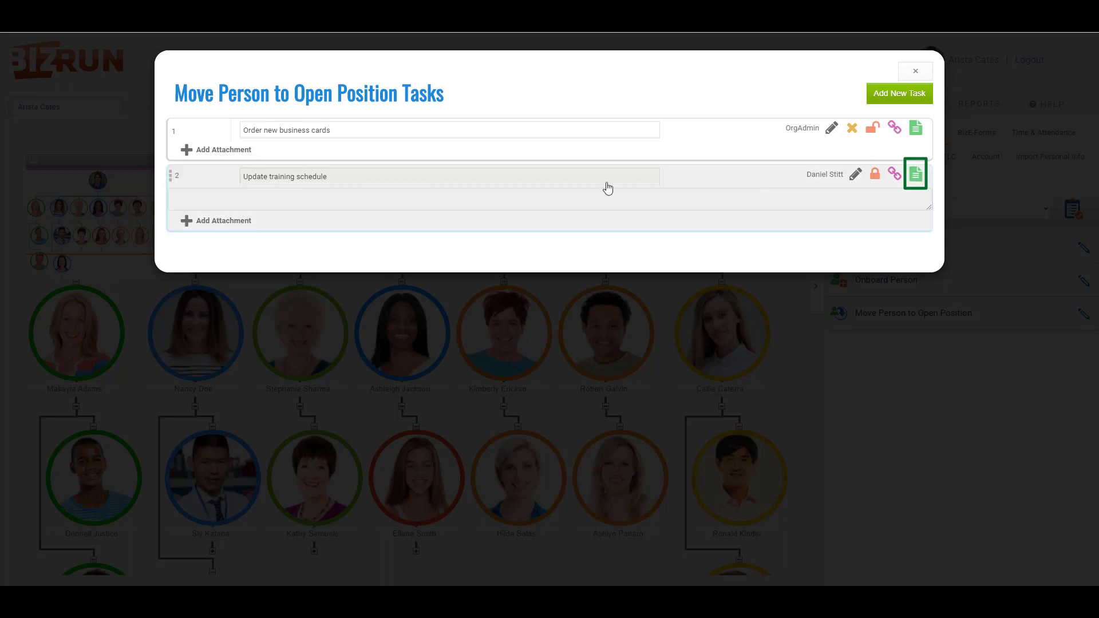
click(206, 199)
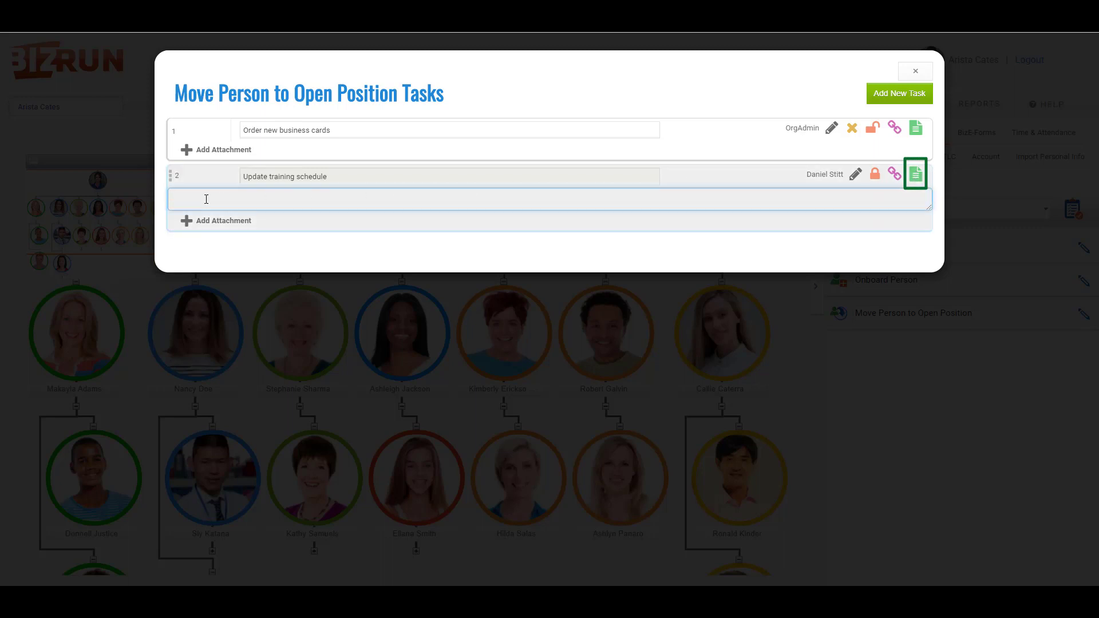
text(notes)
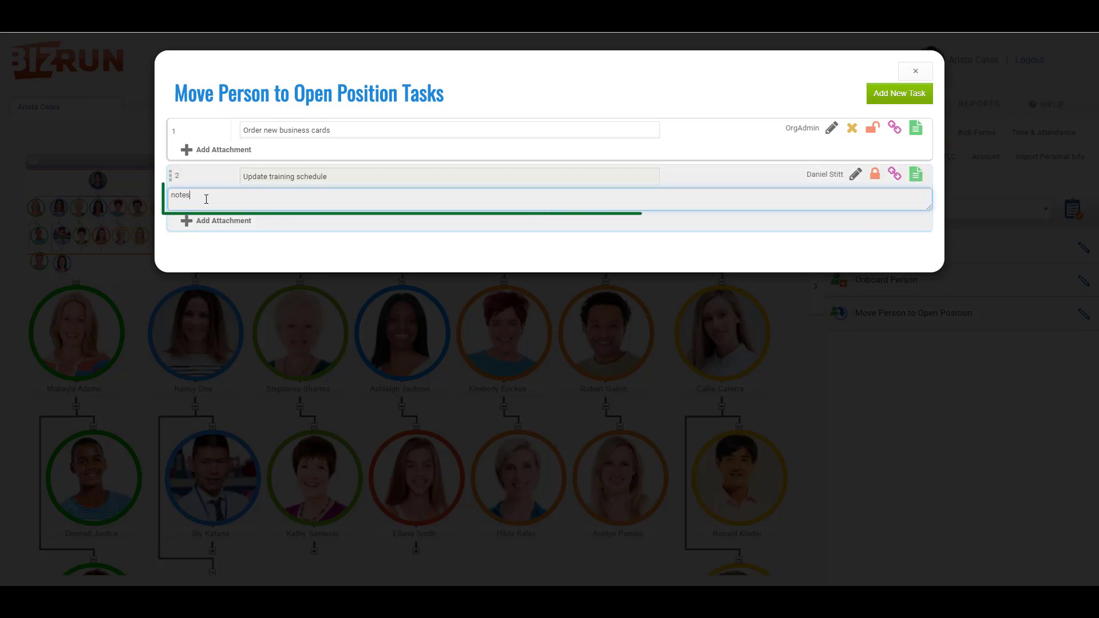
text(...)
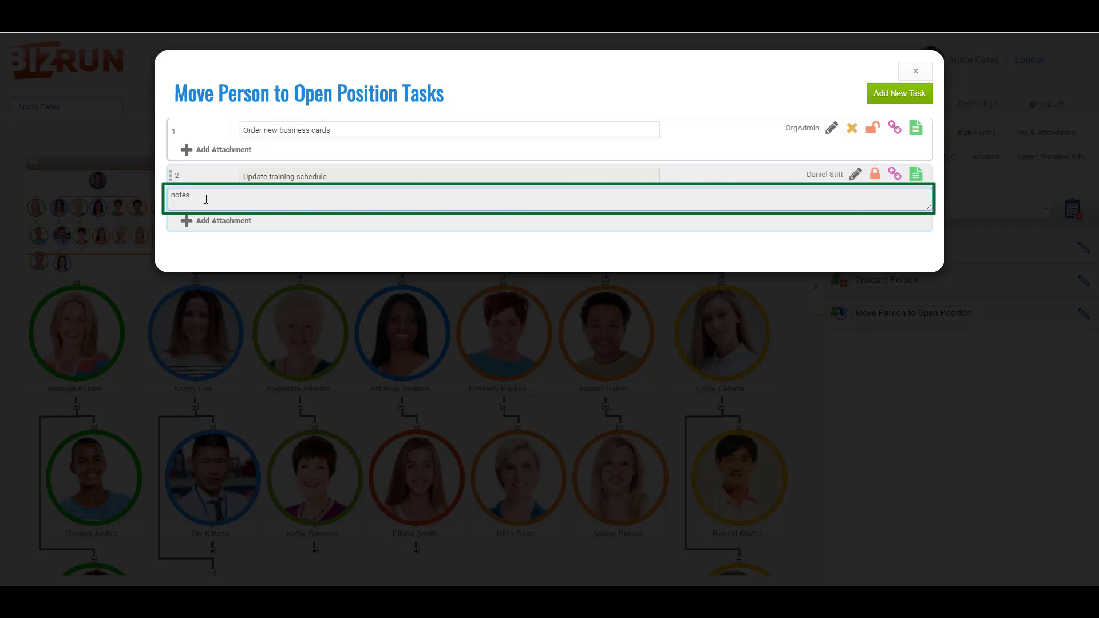
click(921, 76)
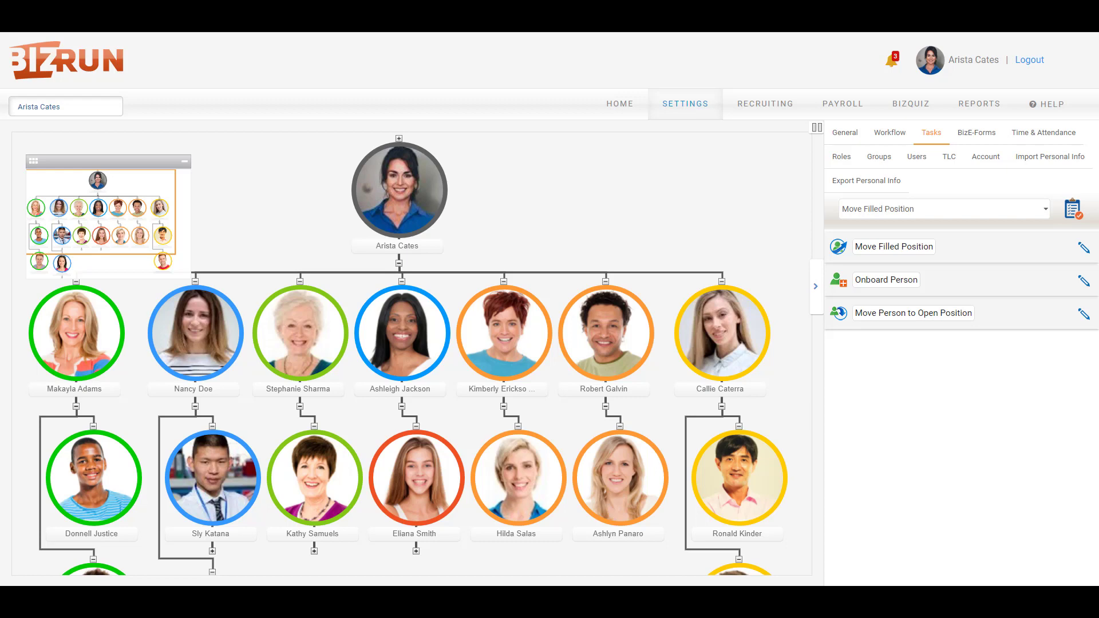
- Collapse the overview map of the organization chart
click(184, 162)
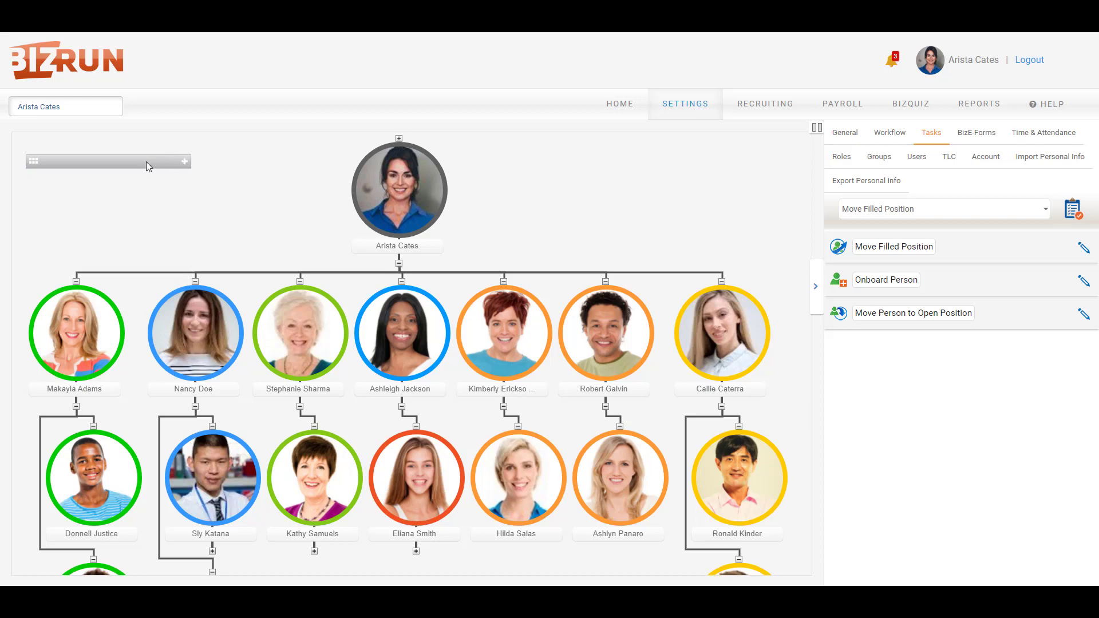
- Move the collapsed overview map into the organization chart's corner and view the chart's lower levels
mouse_move(110, 163)
mouse_down()
mouse_move(103, 149)
mouse_move(114, 144)
mouse_up()
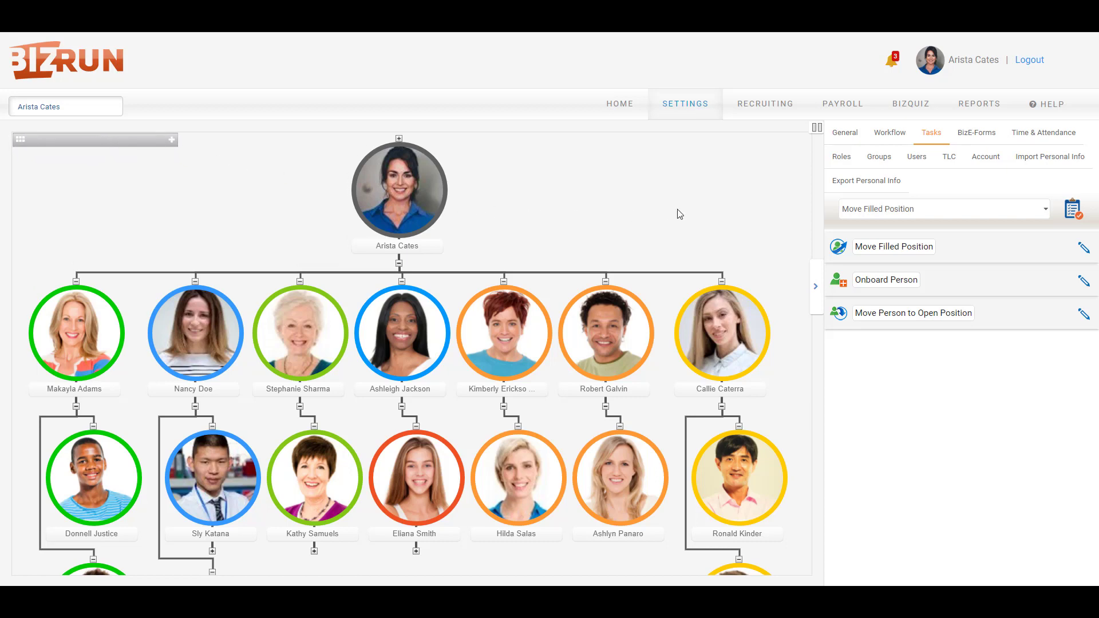
scroll(680, 214, down, 1)
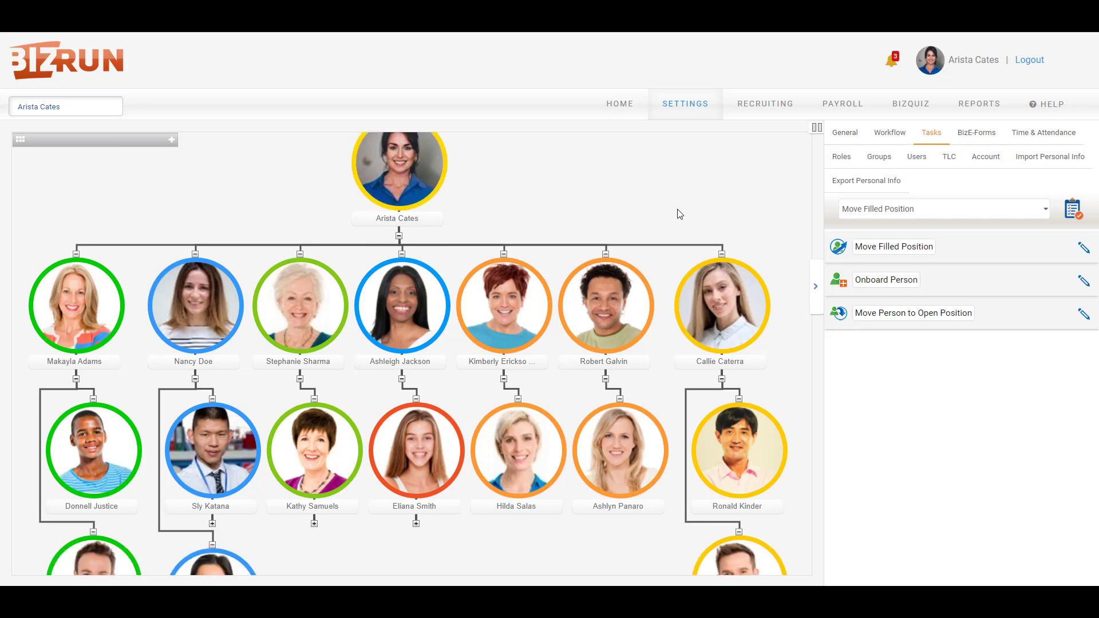
scroll(680, 214, down, 1)
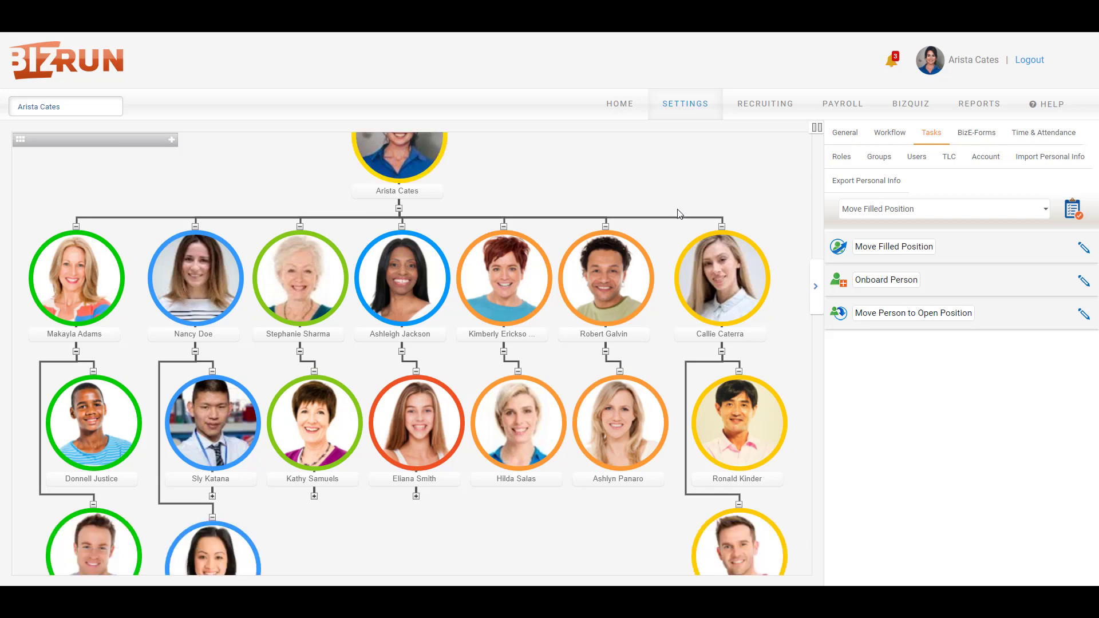
scroll(679, 213, down, 2)
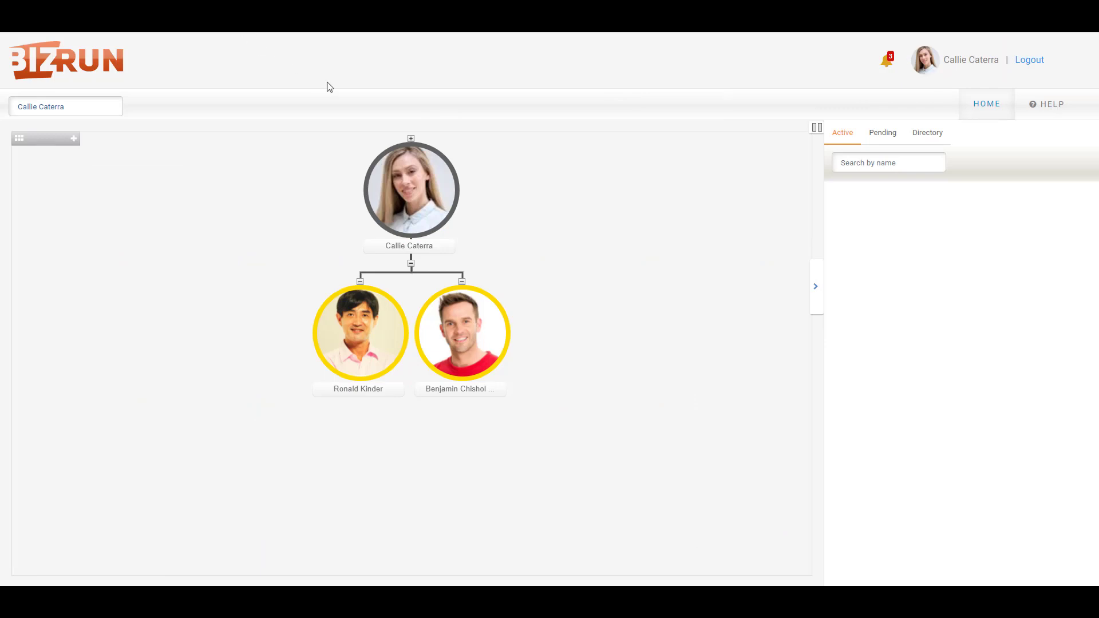
- Expand the chart one level up and move the filled Interactive Journalism Editor position from Online Dev Features to Online Dev Food
click(411, 139)
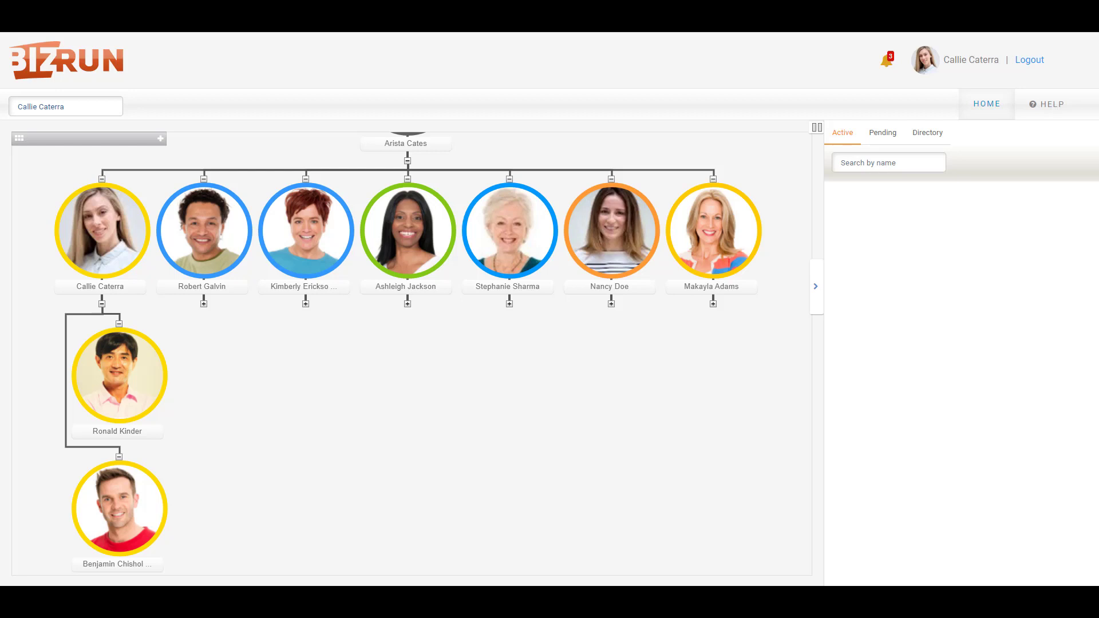
click(115, 372)
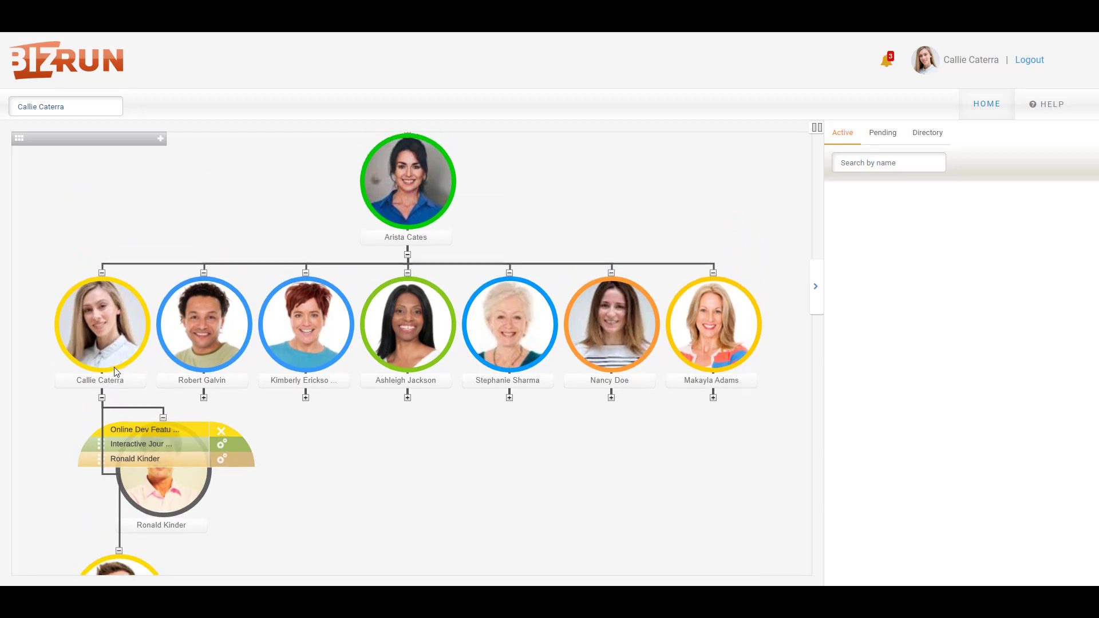
drag(103, 446, 498, 342)
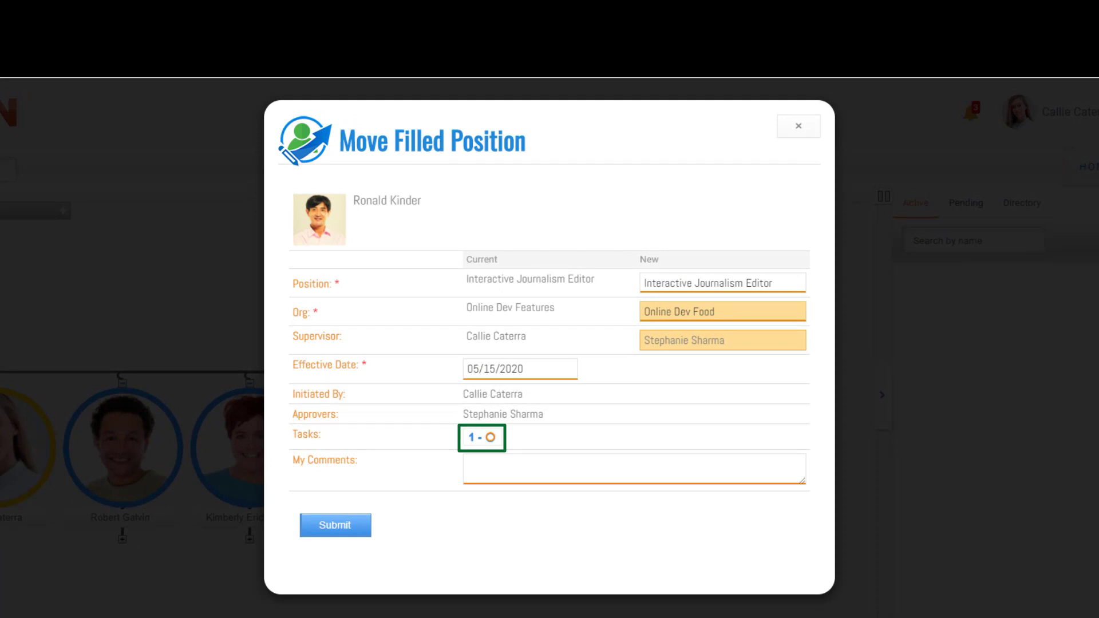
- Open the task list of the Move Filled Position request and view the Update training schedule task's attachment option and comment
click(487, 439)
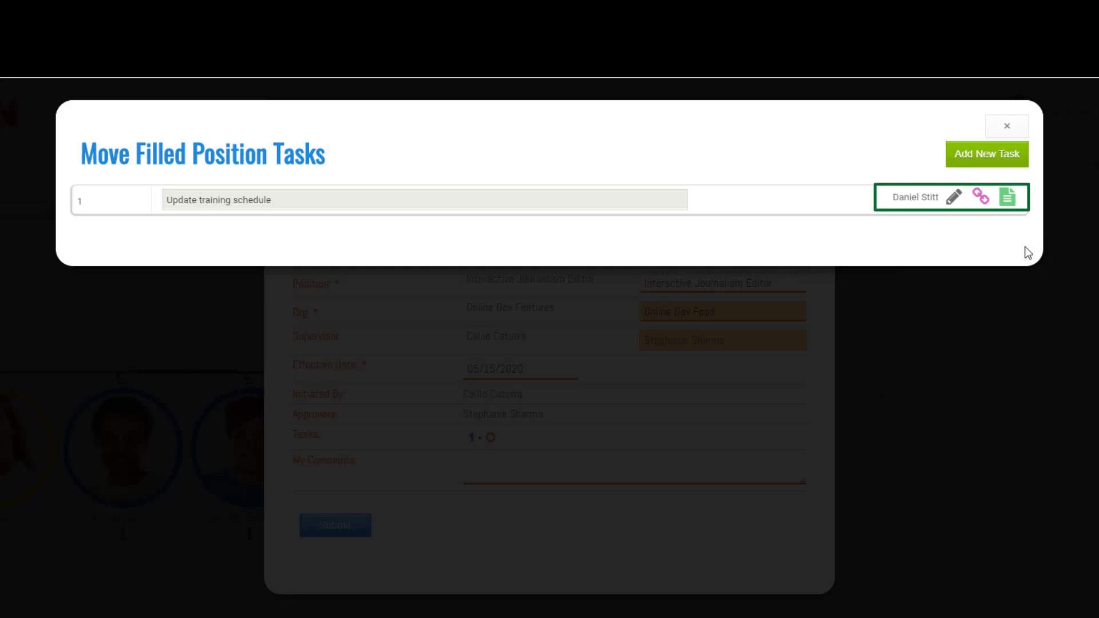
click(980, 201)
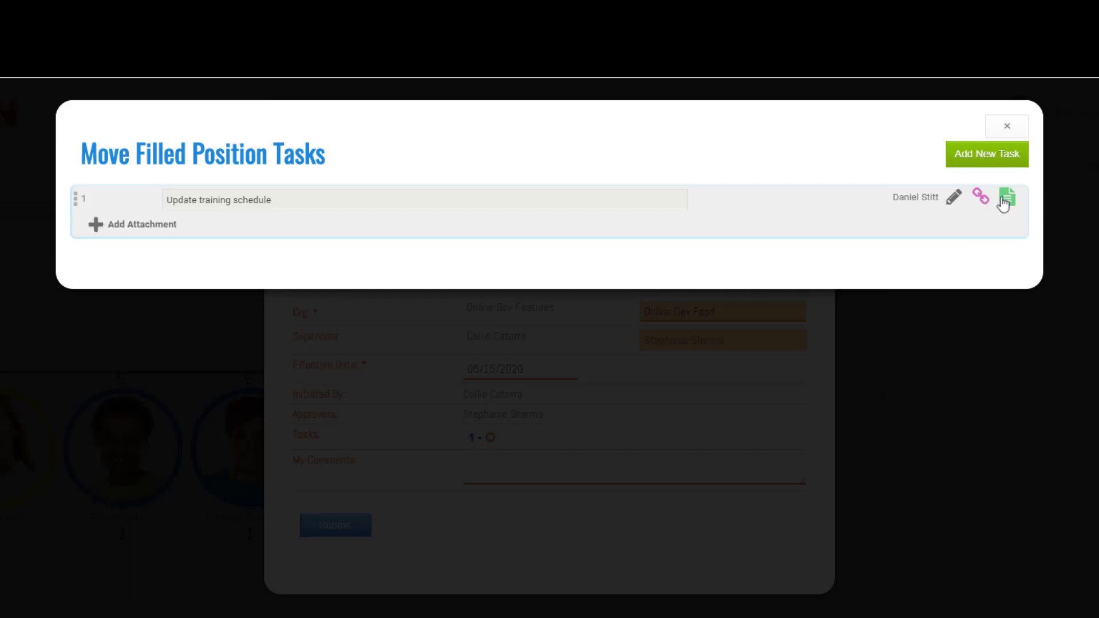
click(1007, 200)
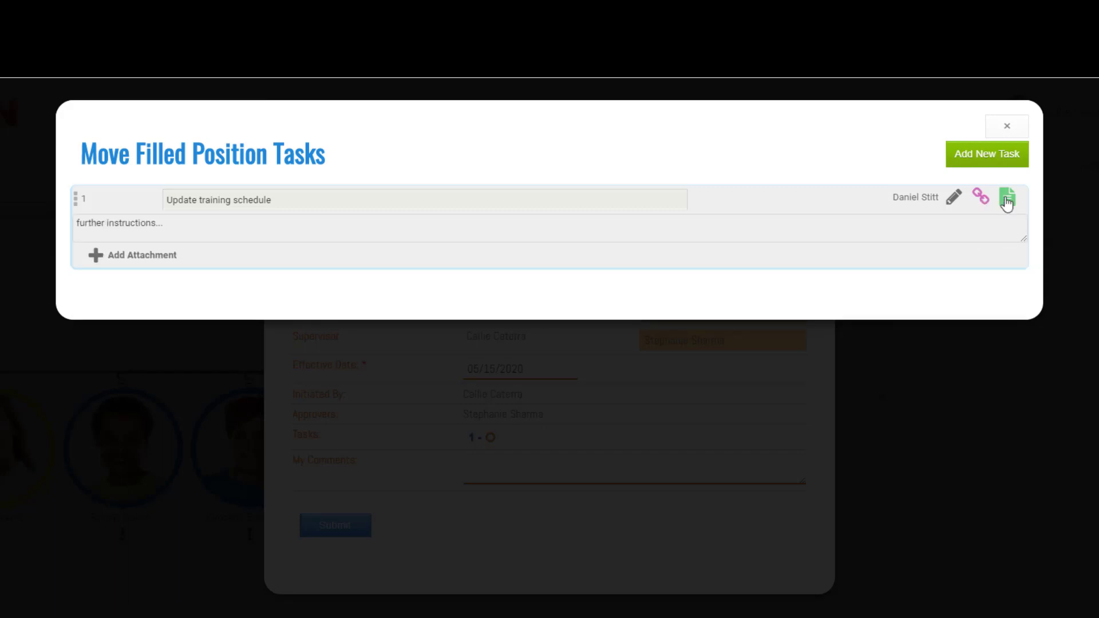
click(1008, 201)
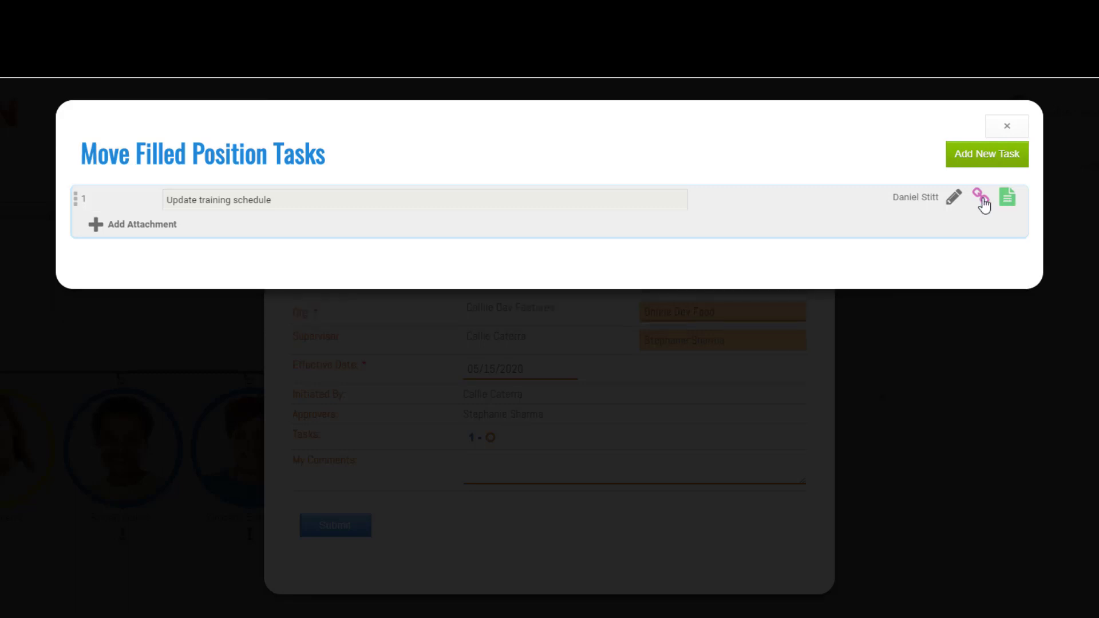
click(982, 202)
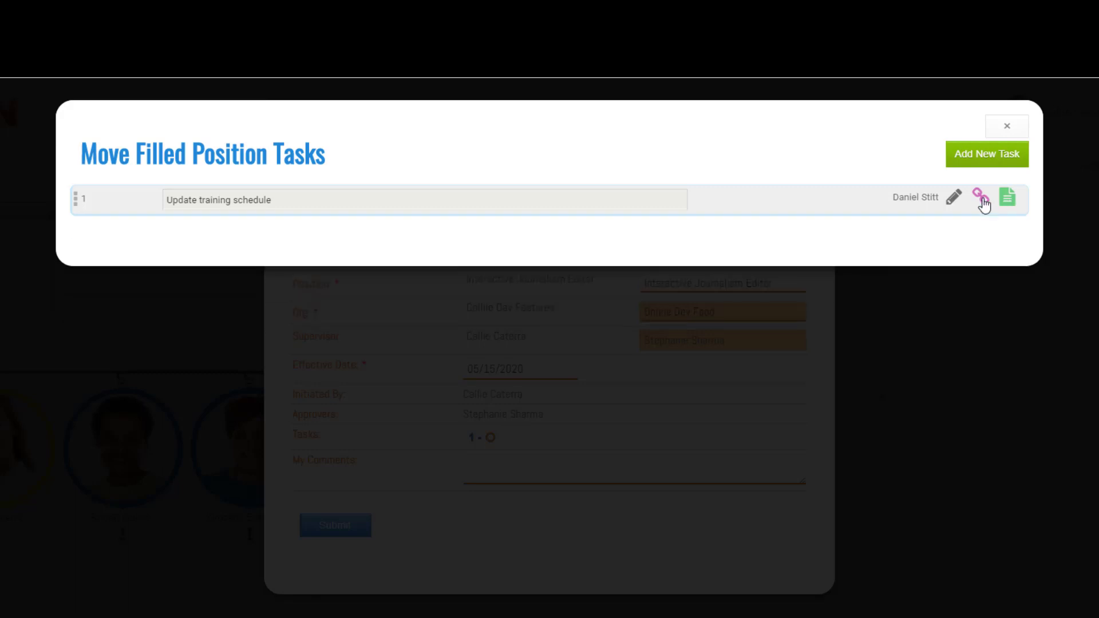
click(999, 154)
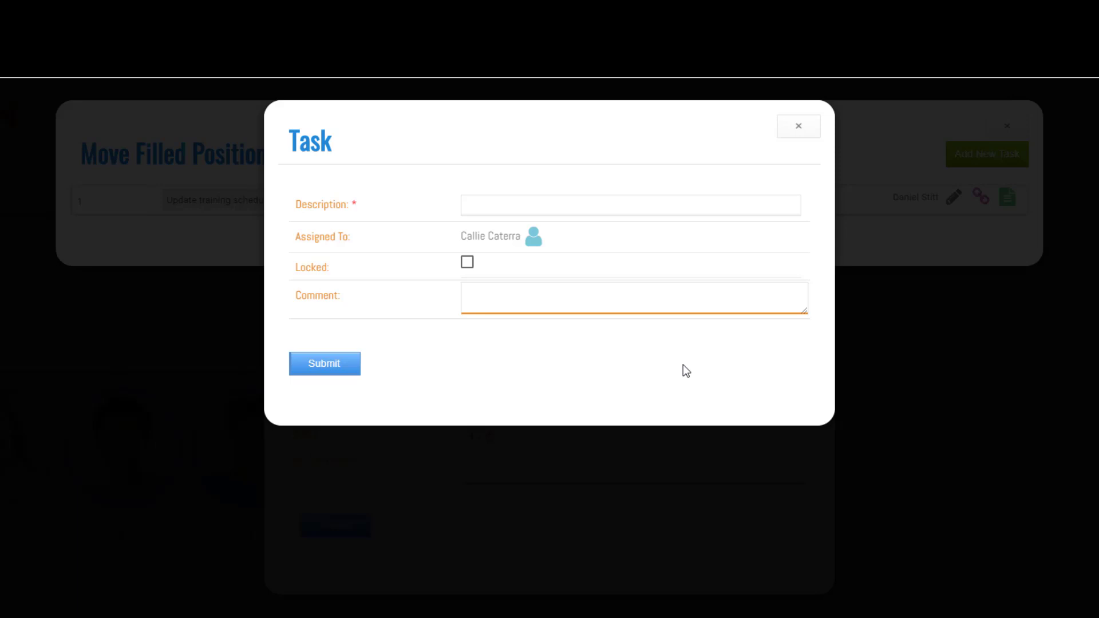
click(649, 208)
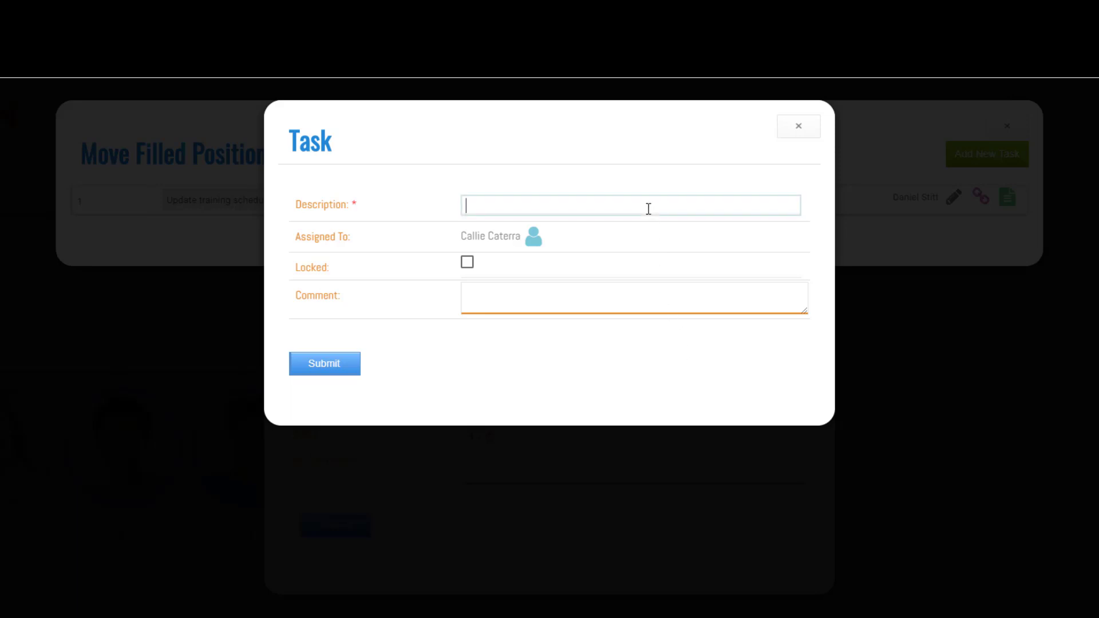
text(other task)
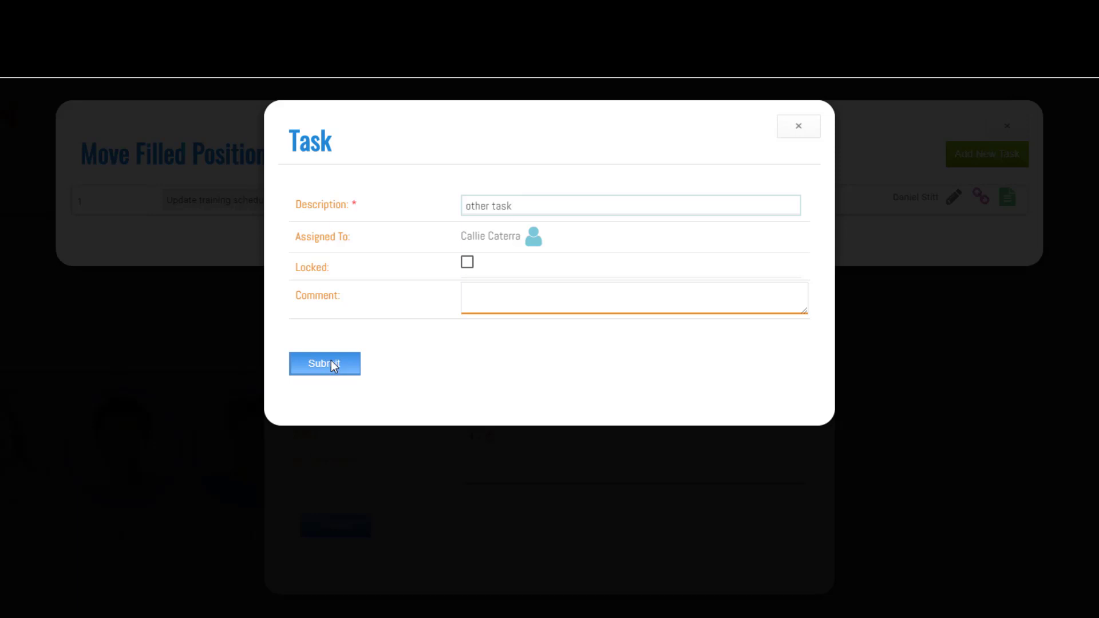
click(815, 134)
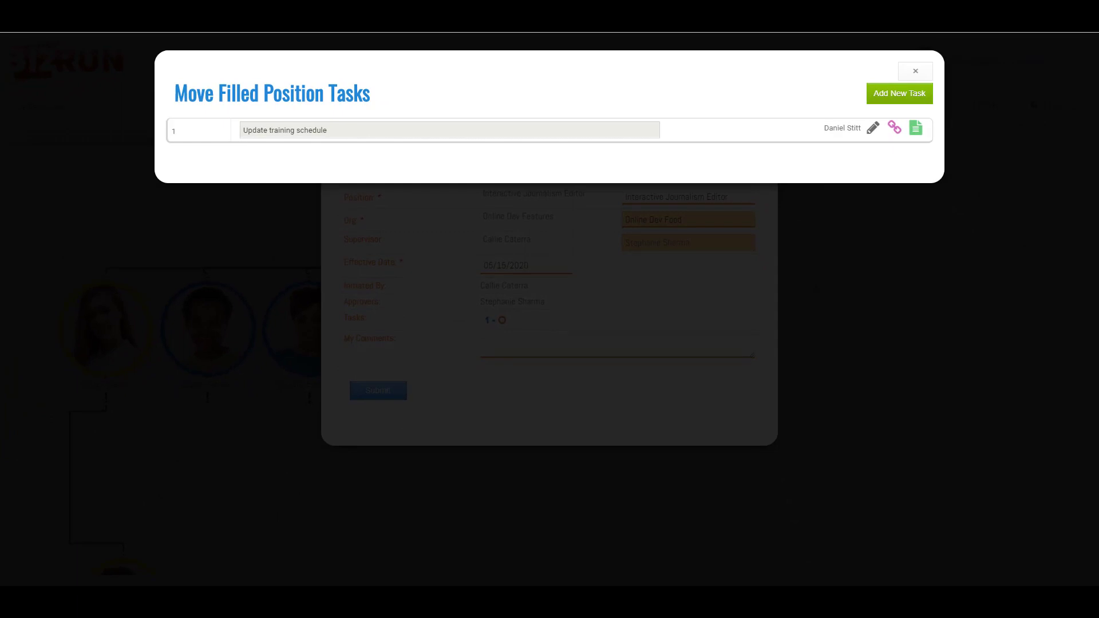
- Close the task list and submit the Move Filled Position request
click(916, 72)
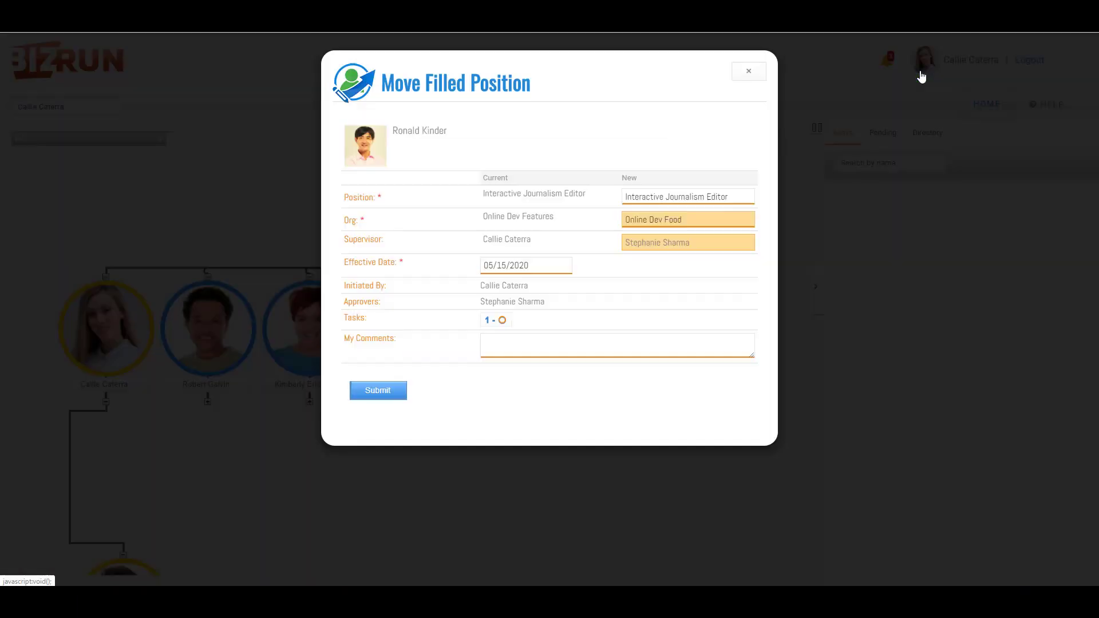
click(361, 390)
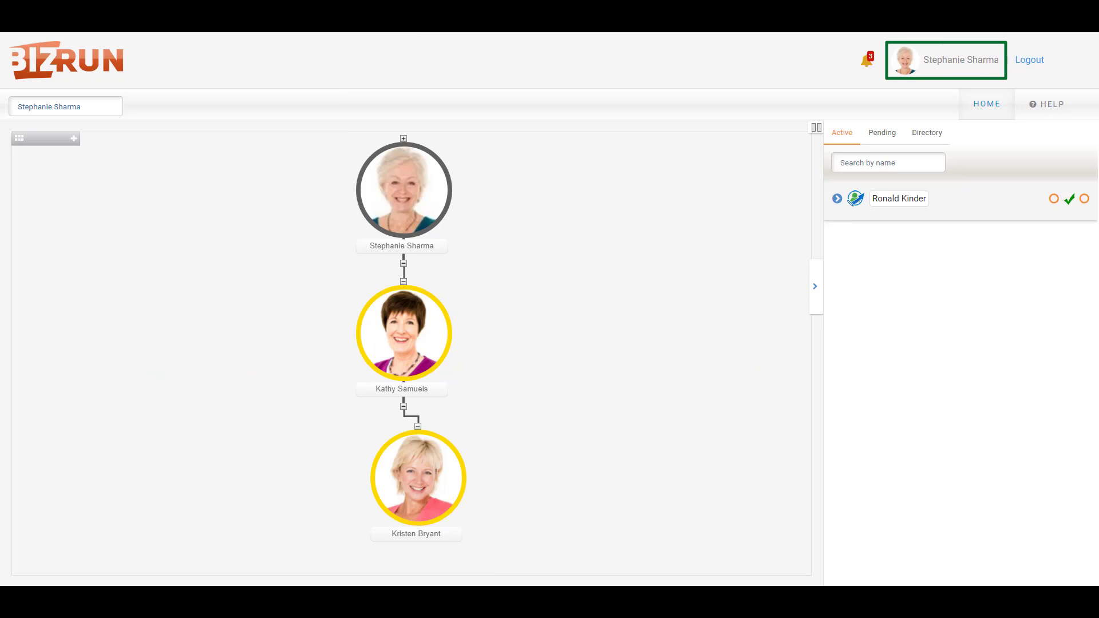
- Expand the active move request in the approver's session and submit an Approve vote
click(837, 200)
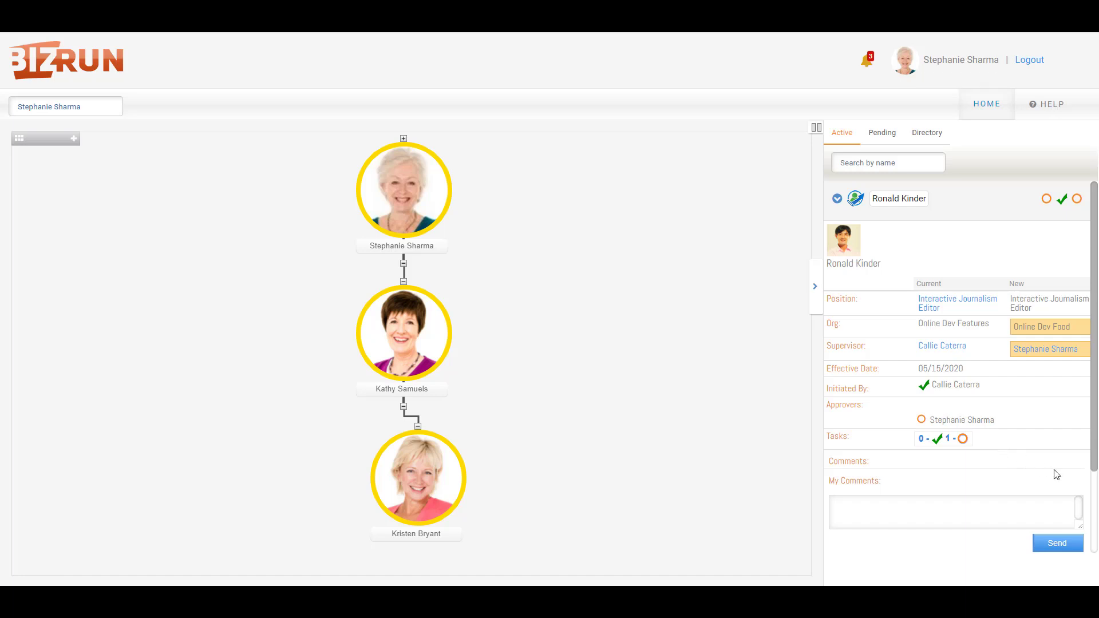
scroll(1071, 474, down, 2)
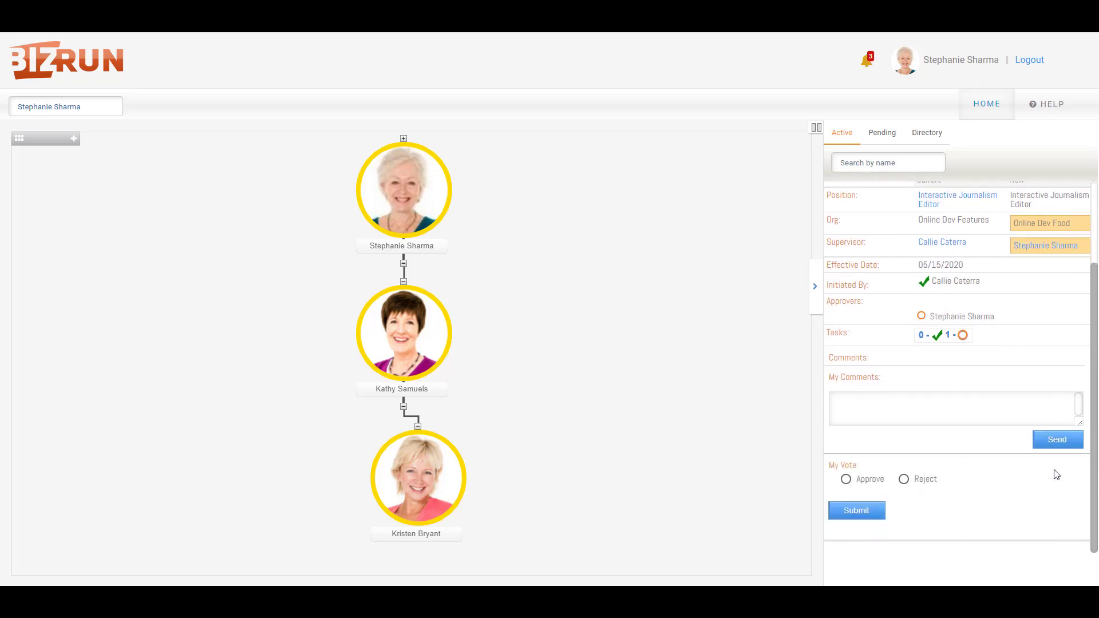
click(845, 483)
click(845, 511)
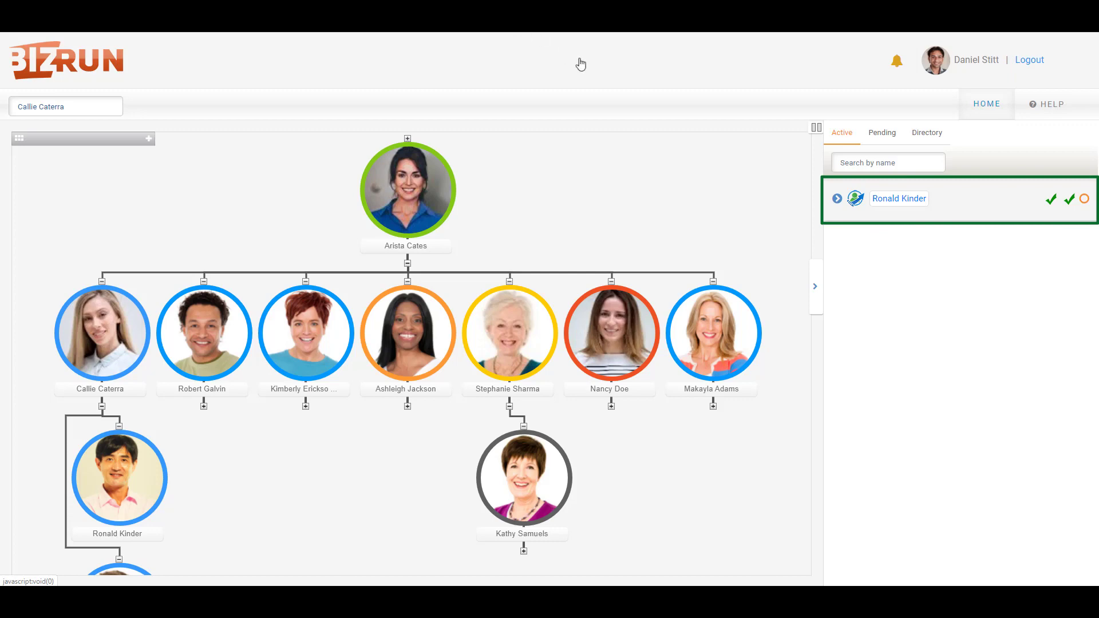
- Open the move request's task list in the task assignee's session and view the reassignment choices for the Update training schedule task
click(837, 199)
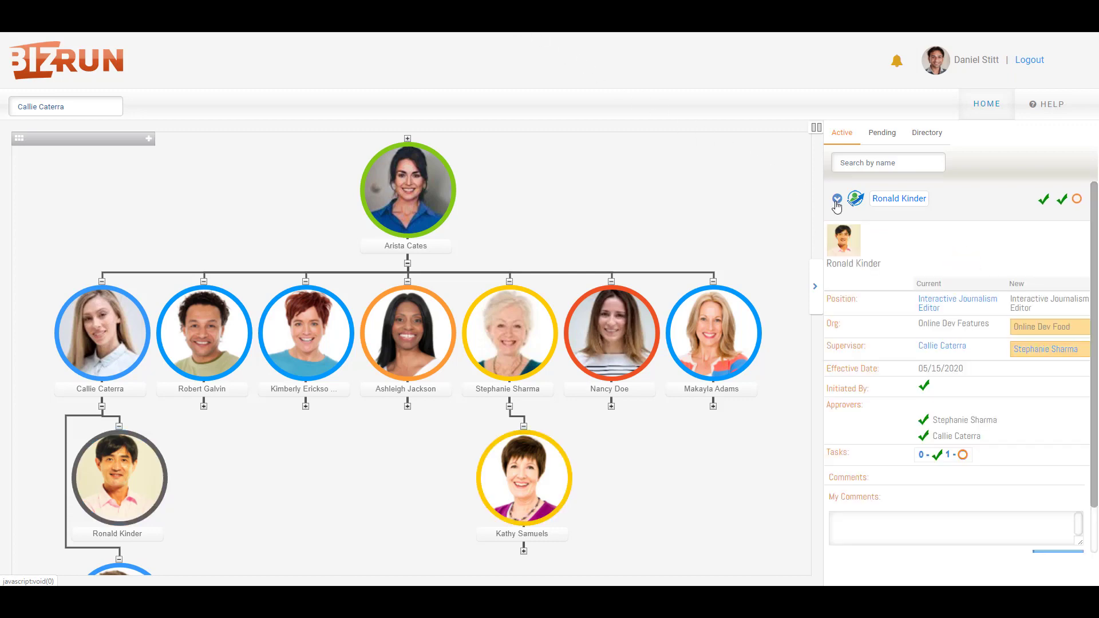
click(930, 458)
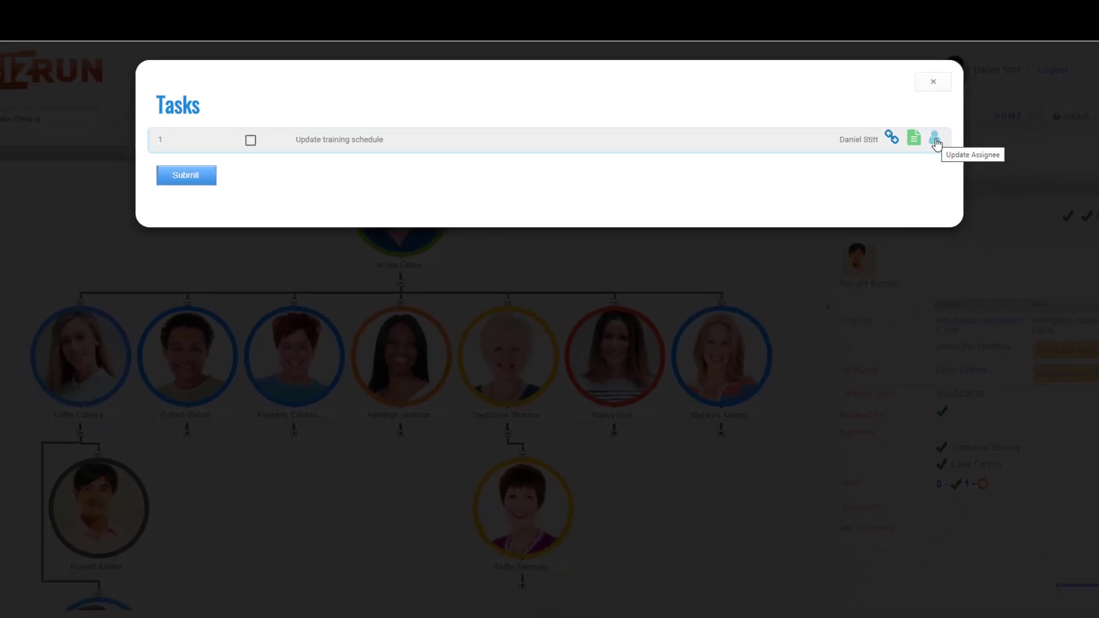
click(935, 140)
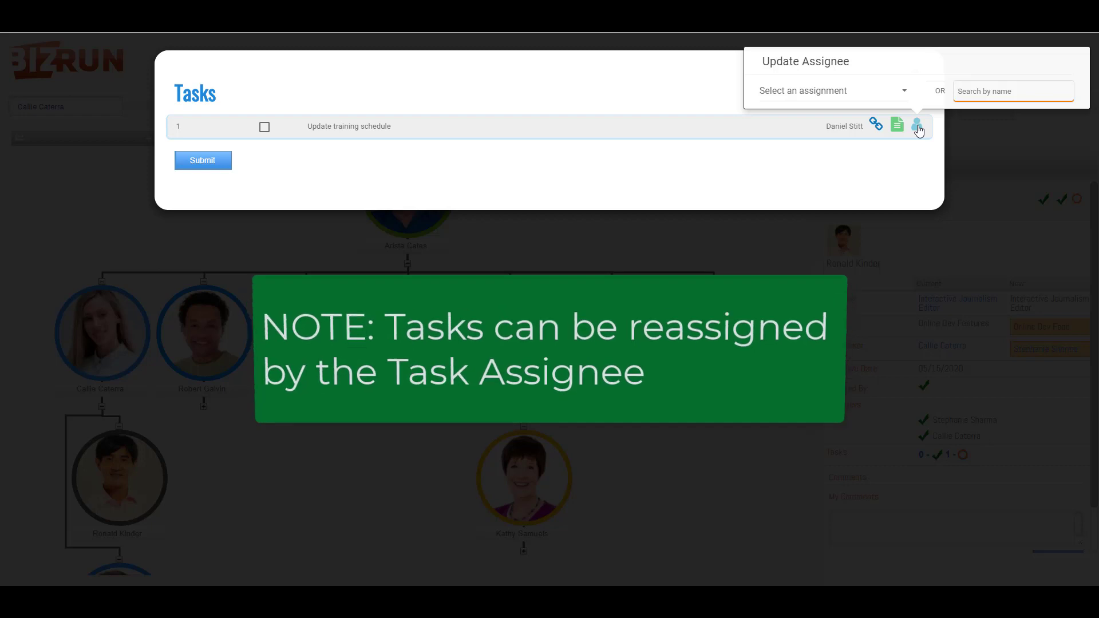
click(904, 93)
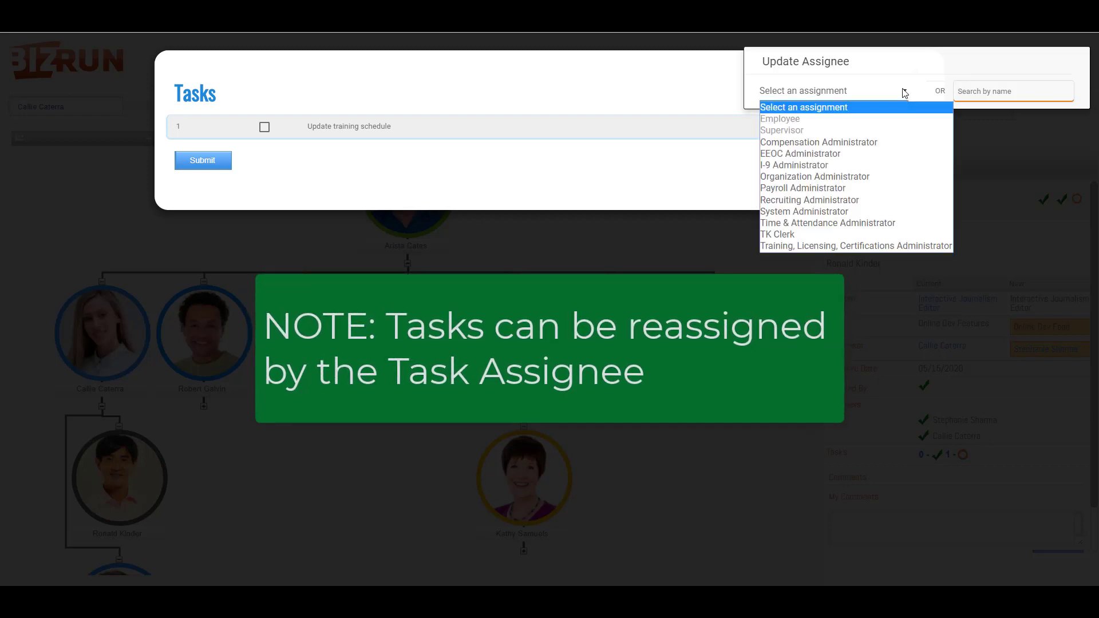
click(906, 75)
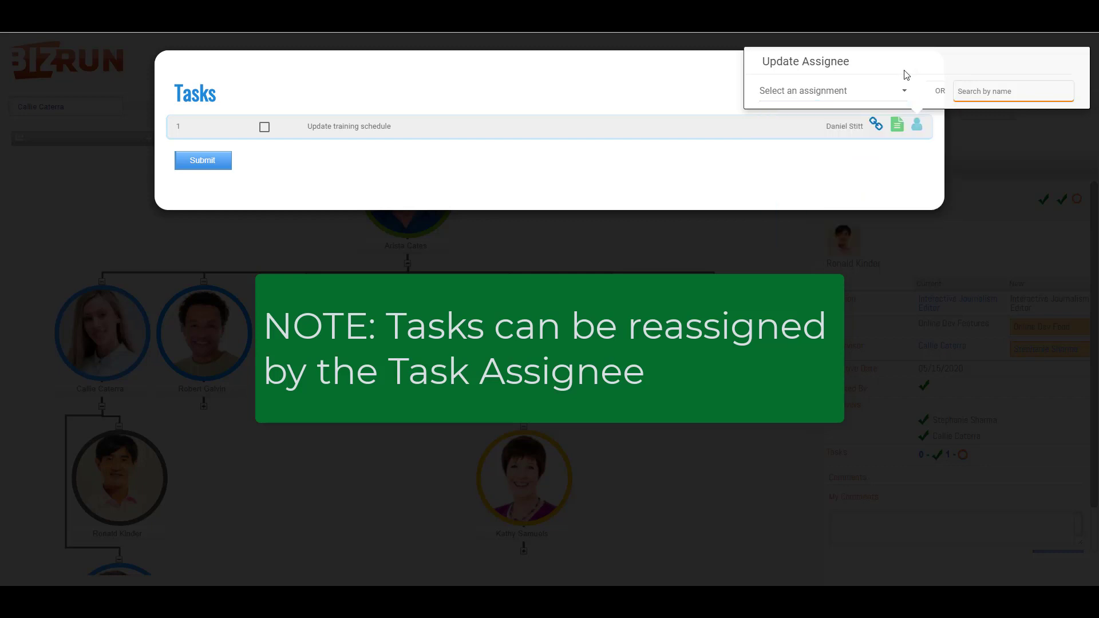
click(917, 163)
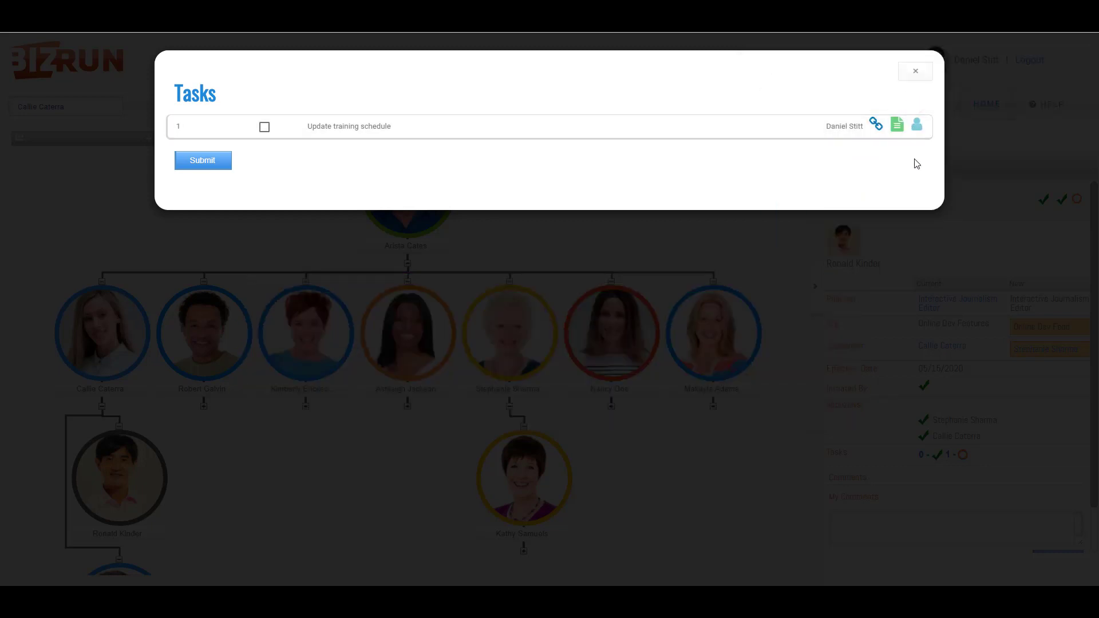
- Complete and submit the Update training schedule task, and view the moved position in the assignee's and new supervisor's organization charts
click(264, 128)
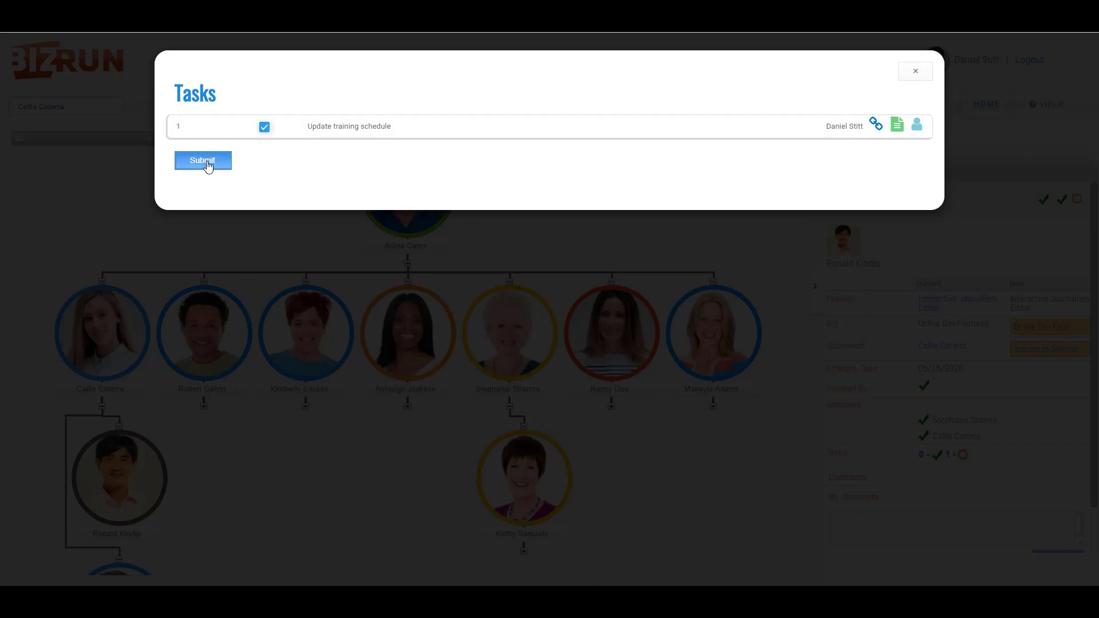
click(203, 161)
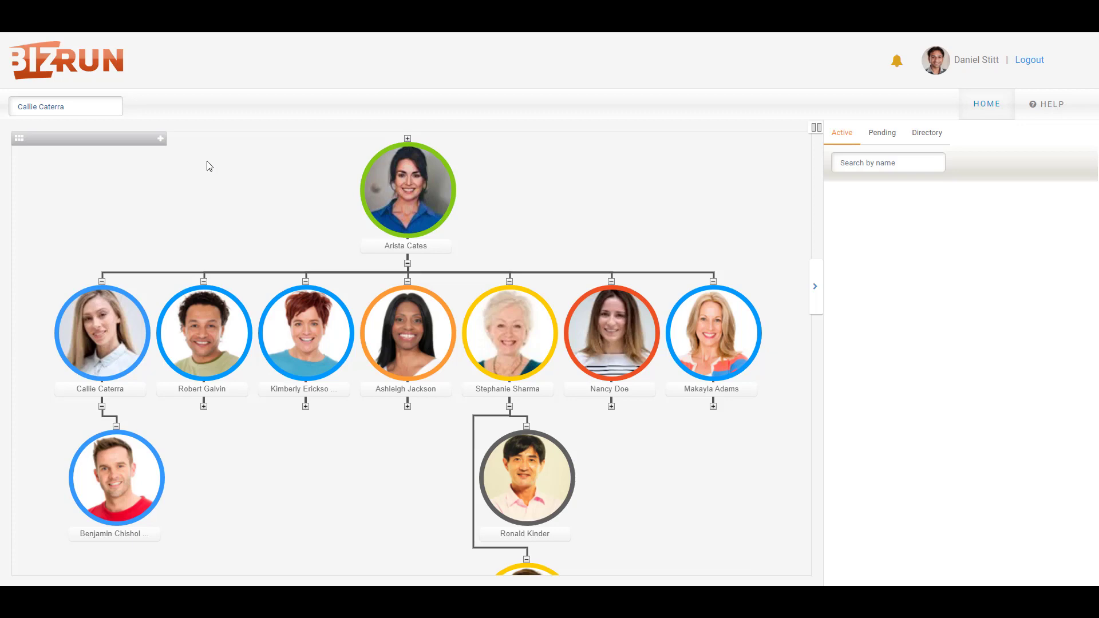
scroll(193, 209, down, 1)
scroll(194, 208, down, 1)
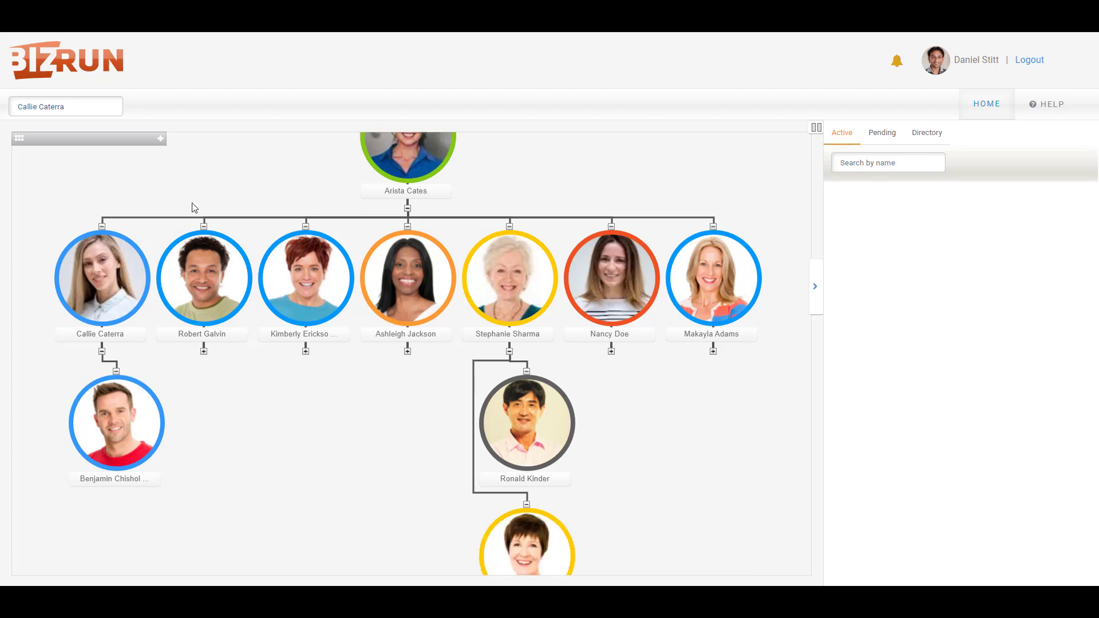
scroll(194, 208, down, 2)
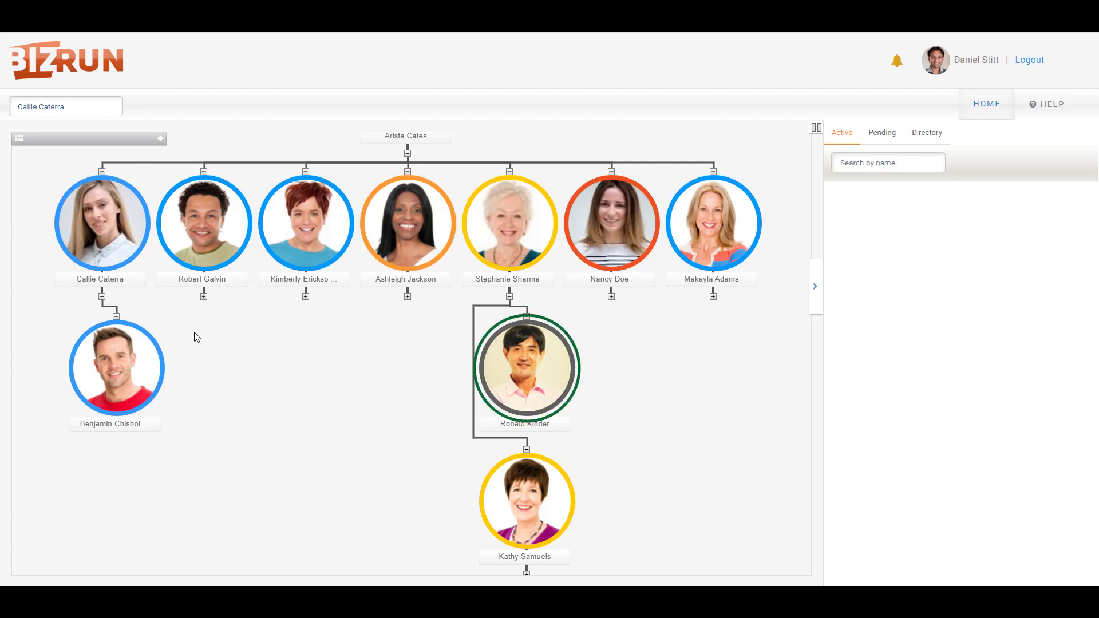
click(312, 17)
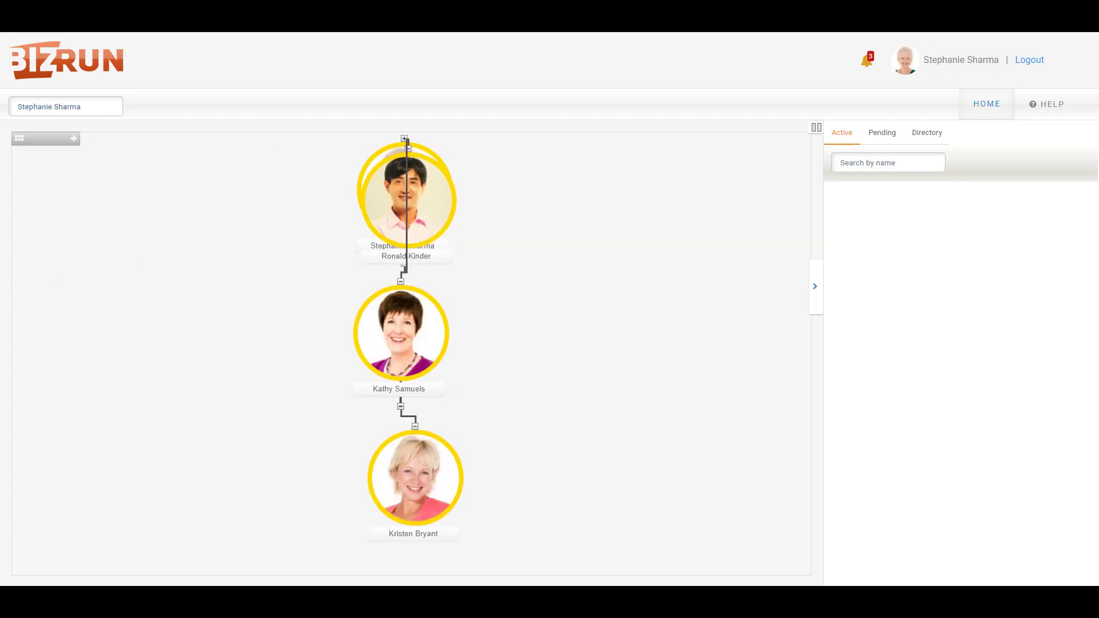